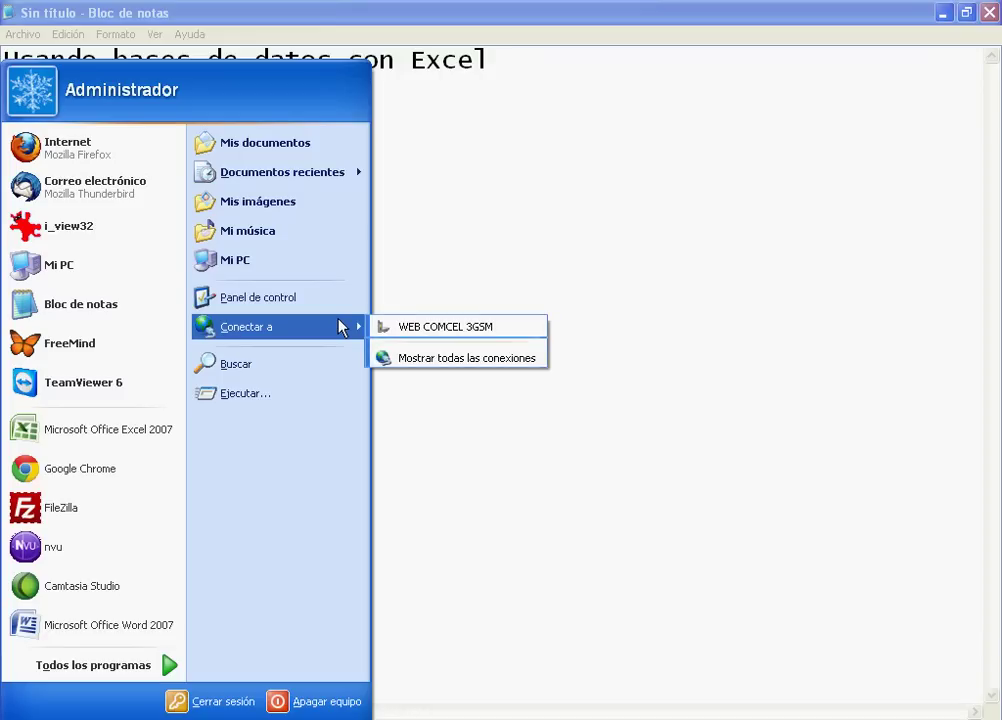
- Switch to the C:\aprendabasesdedatos folder window
left_click(396, 512)
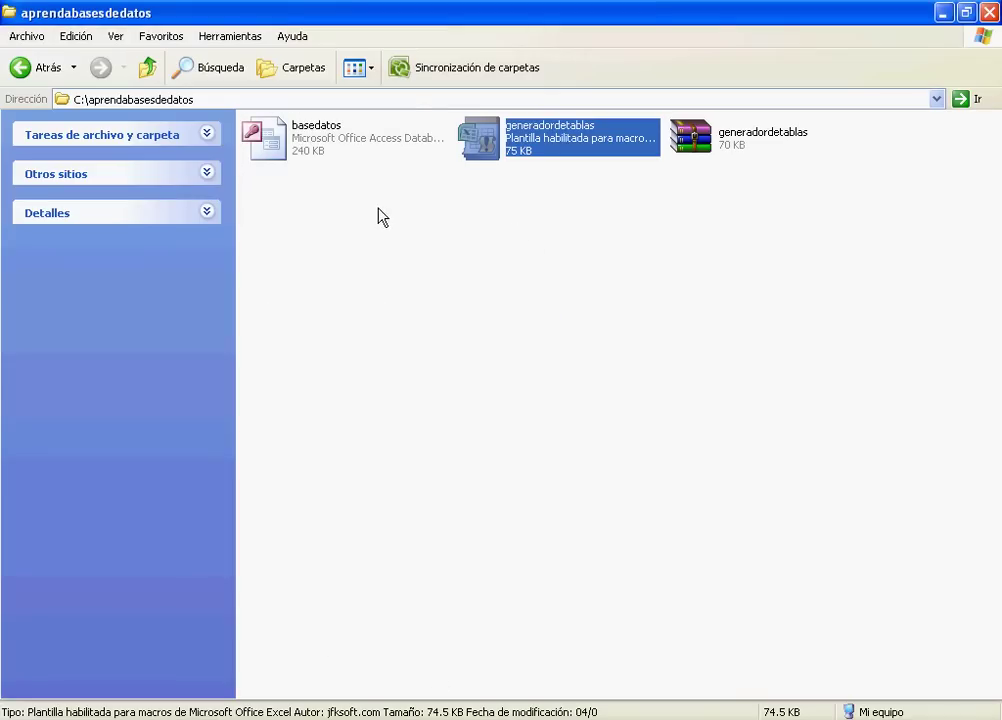
left_click(533, 205)
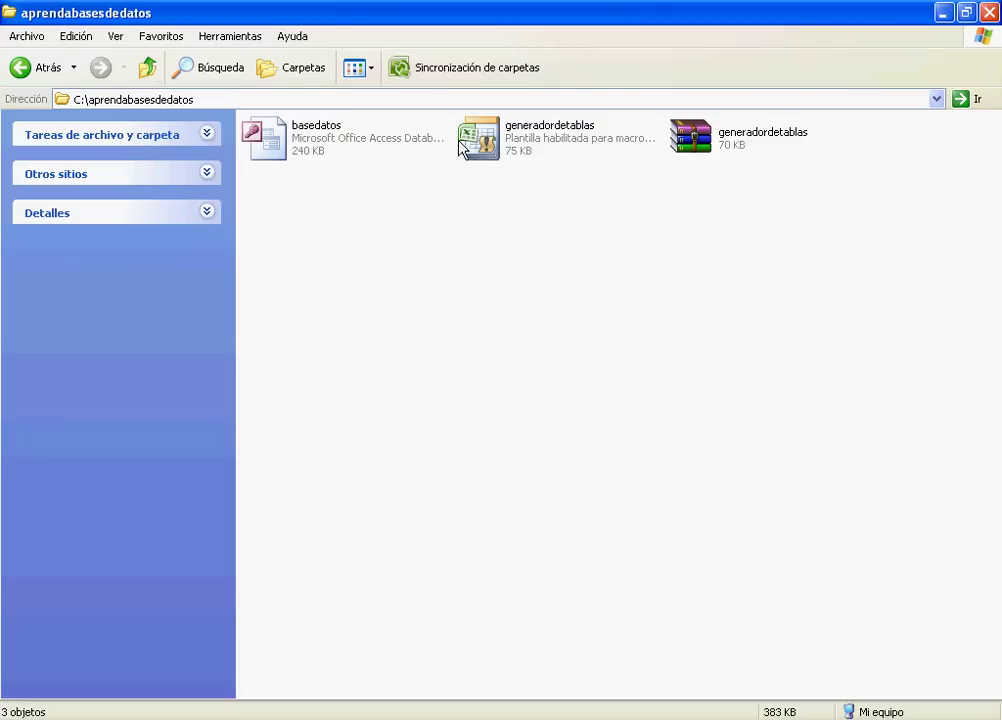
- Try to open the basedatos Access database from the folder, without supplying its password
left_click(314, 148)
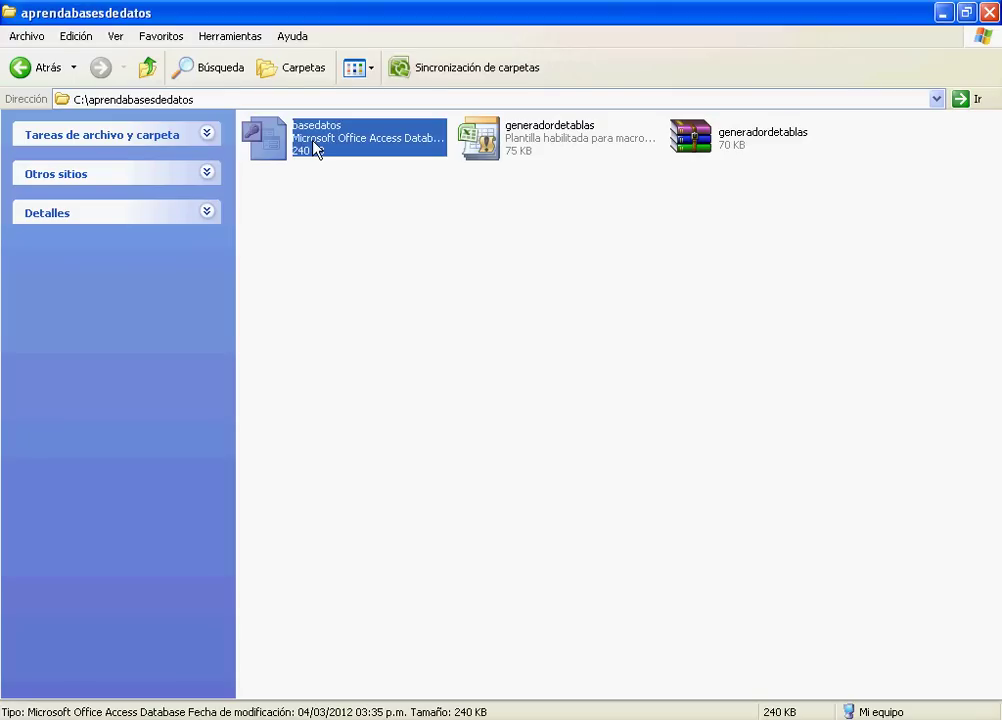
double_click(314, 148)
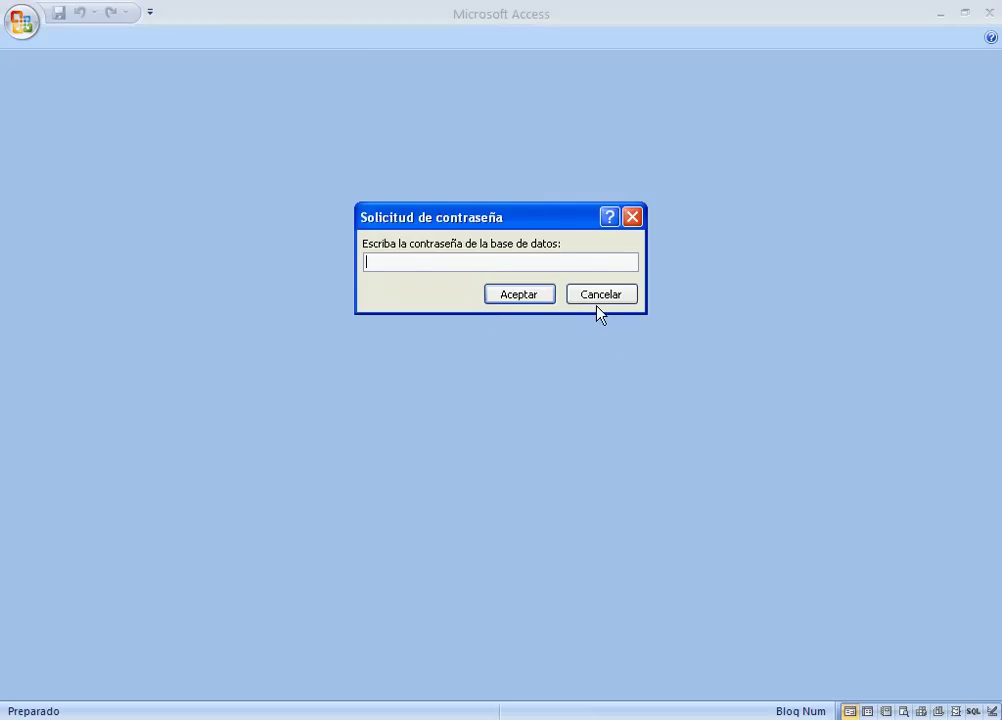
left_click(594, 297)
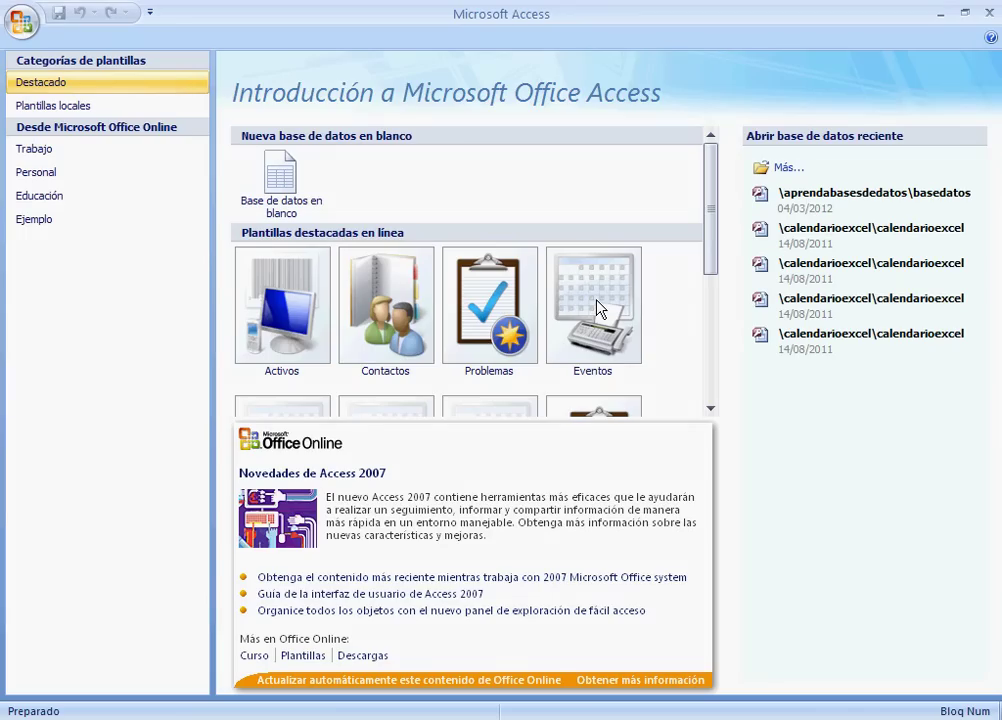
left_click(987, 14)
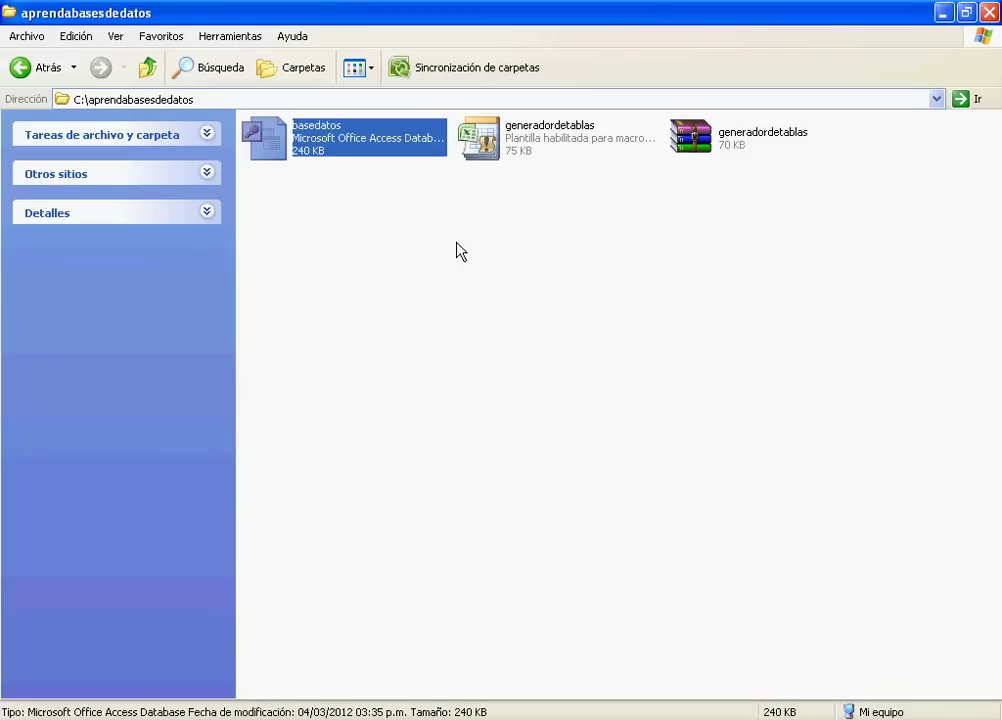
- Open the generadordetablas Excel template from the folder and enable its macros
left_click(503, 148)
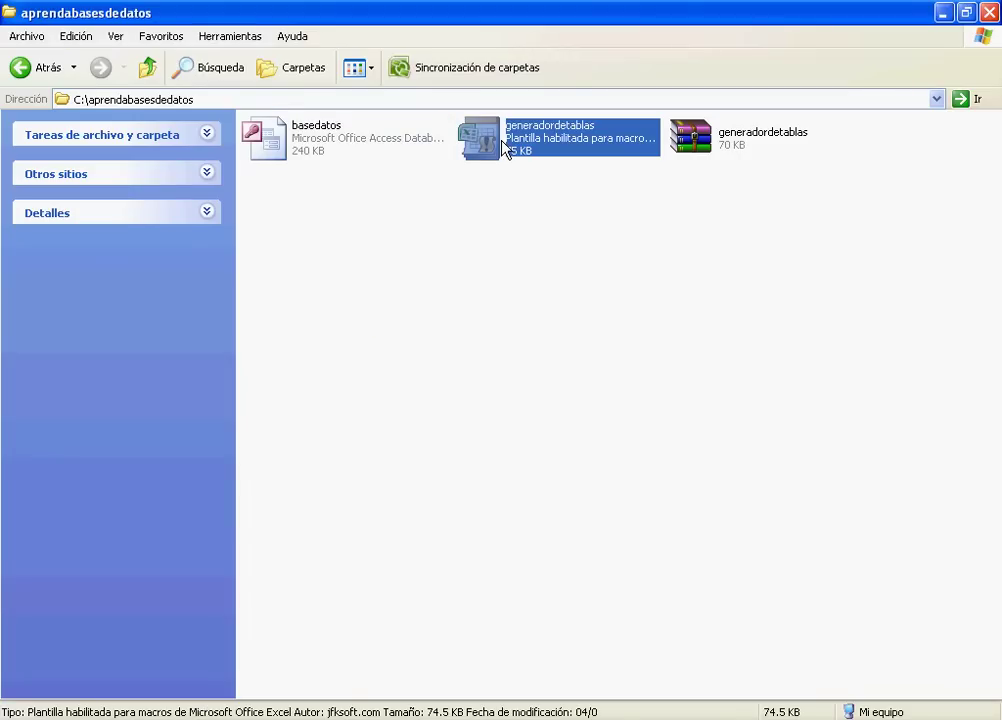
double_click(503, 148)
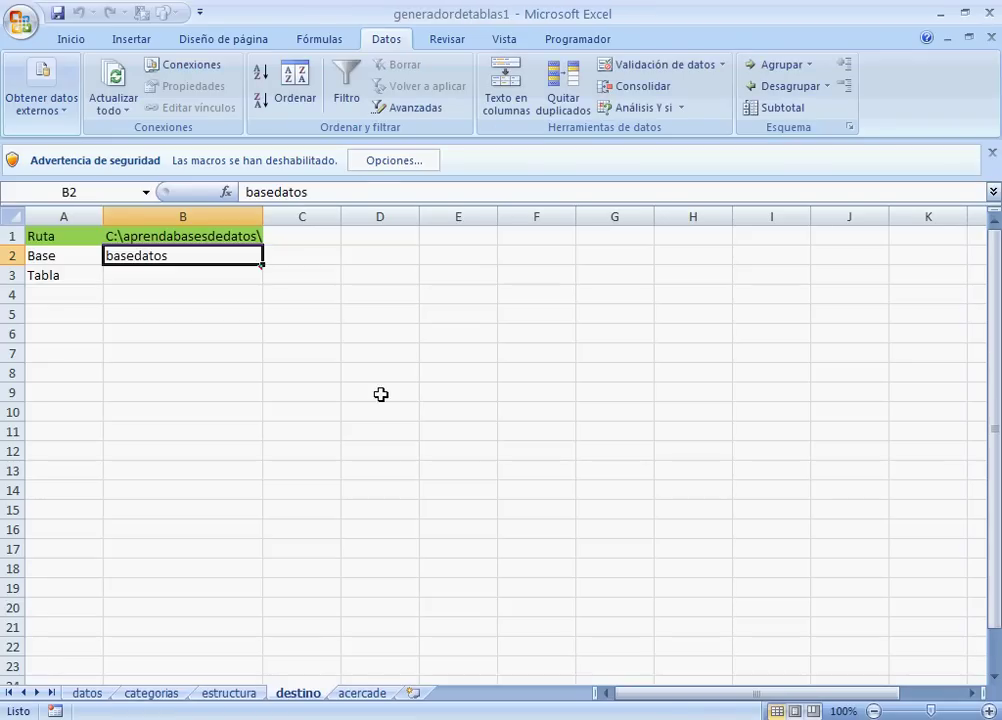
left_click(380, 161)
left_click(325, 400)
left_click(607, 552)
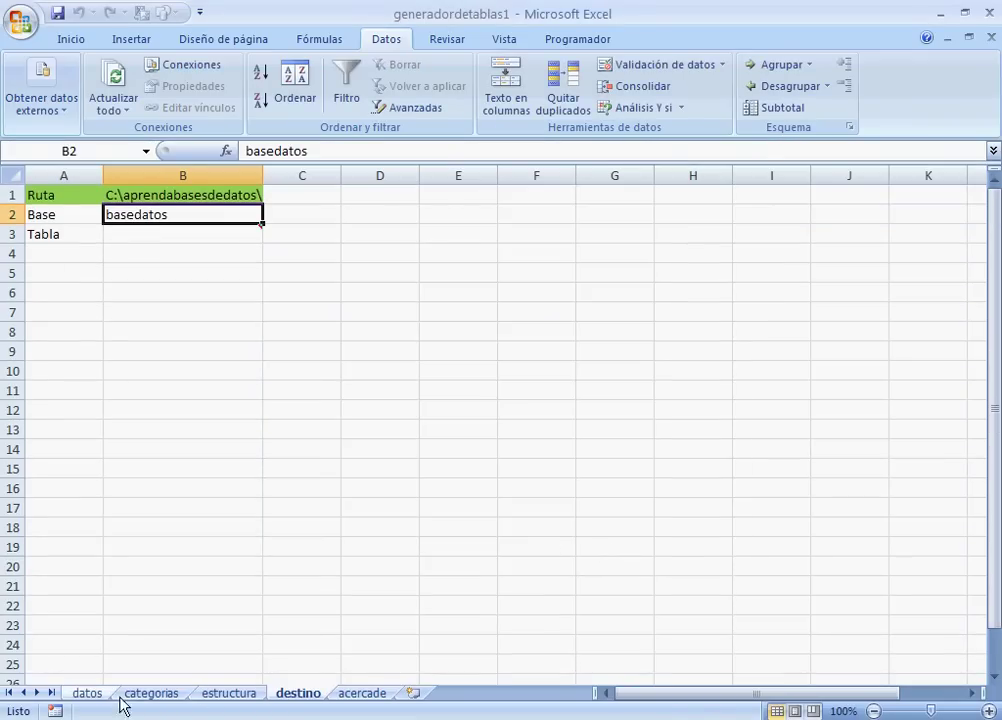
- Examine the header cells A1 to E1 on the datos sheet
left_click(86, 693)
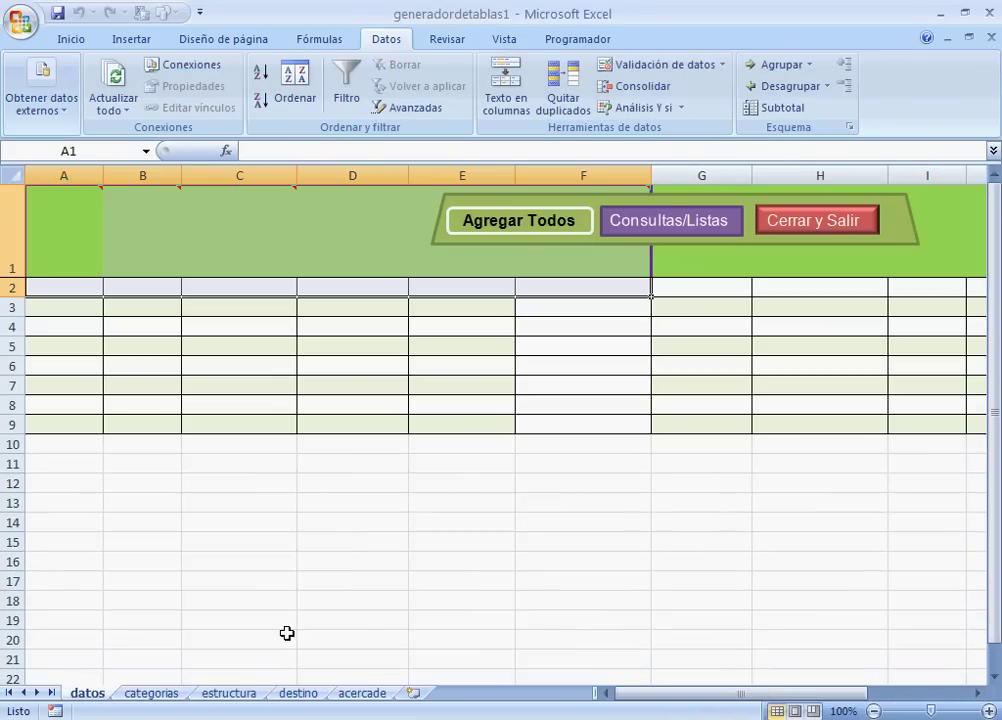
left_click(65, 264)
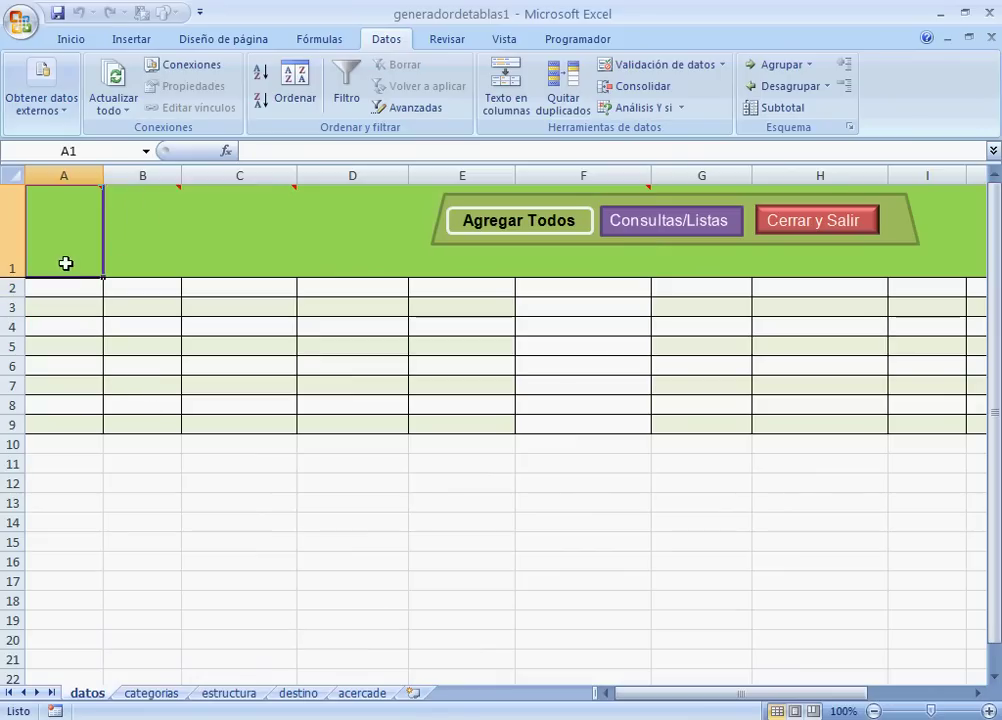
left_click(163, 272)
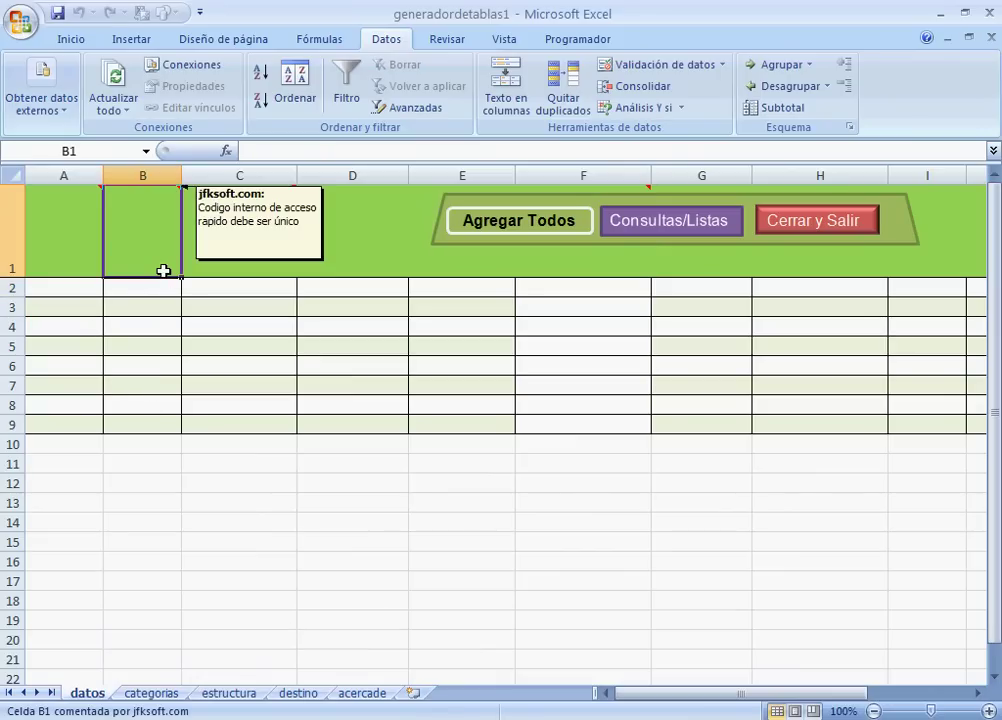
left_click(243, 274)
left_click(340, 279)
left_click(440, 274)
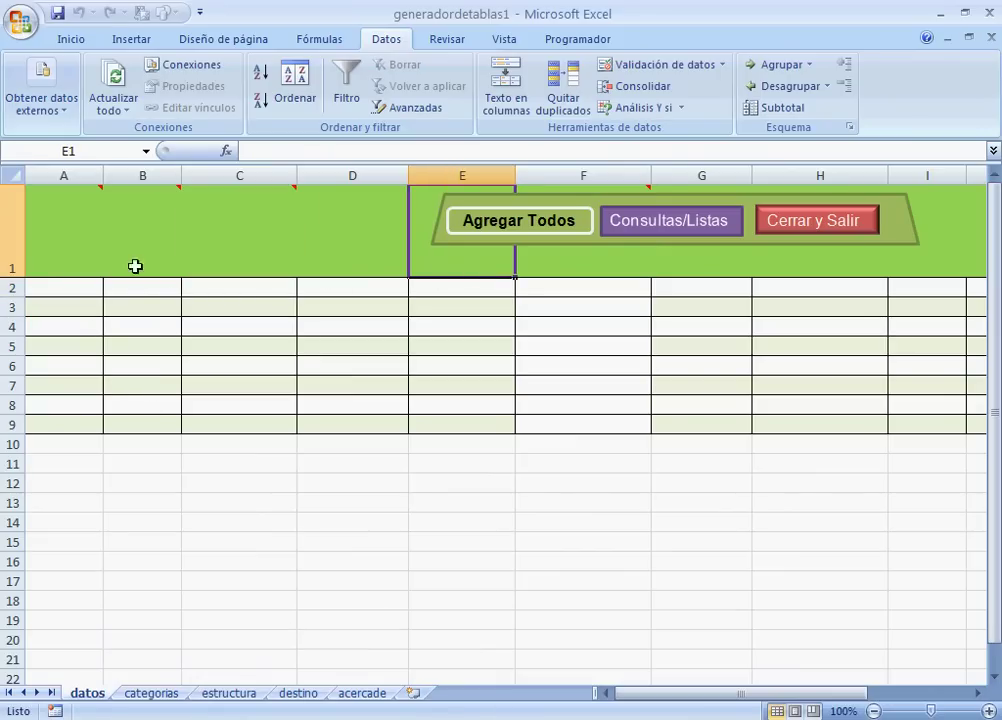
- Enter the column headers codigo in A1 and cc in B1 of the datos sheet
left_click(38, 271)
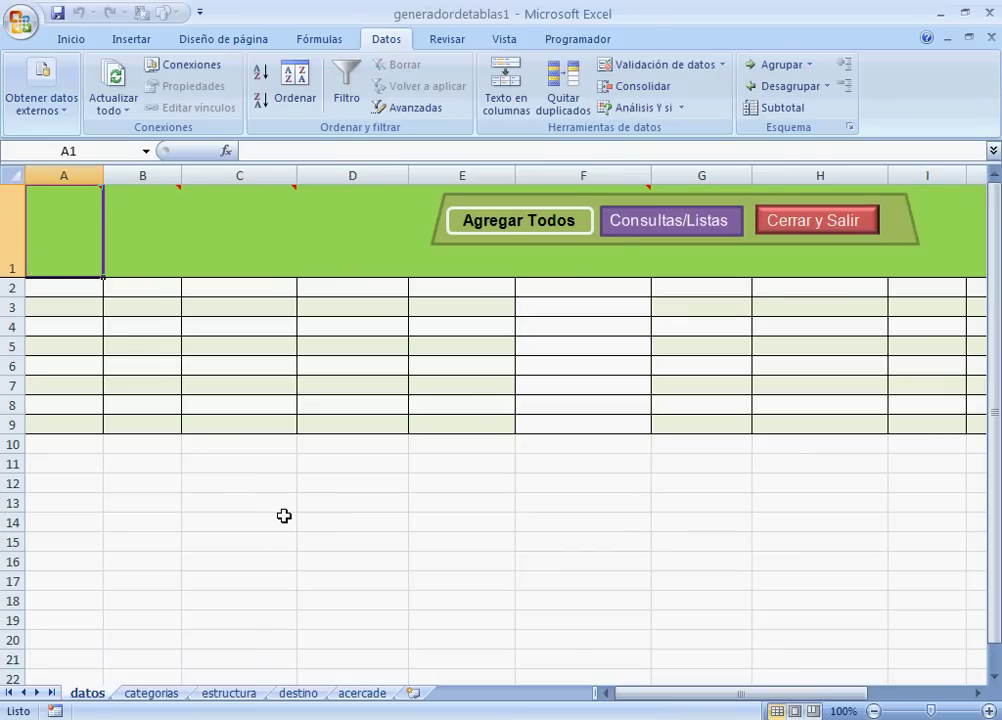
type("c")
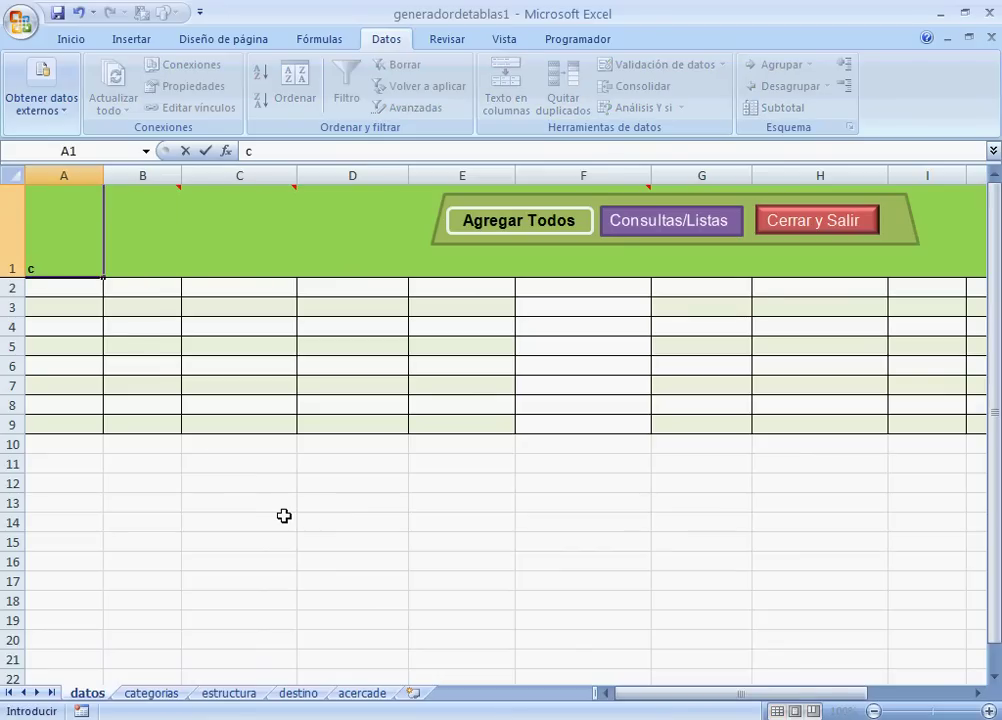
type("od")
type("ugo")
key("BackSpace")
key("BackSpace")
key("BackSpace")
type("igo")
key("Tab")
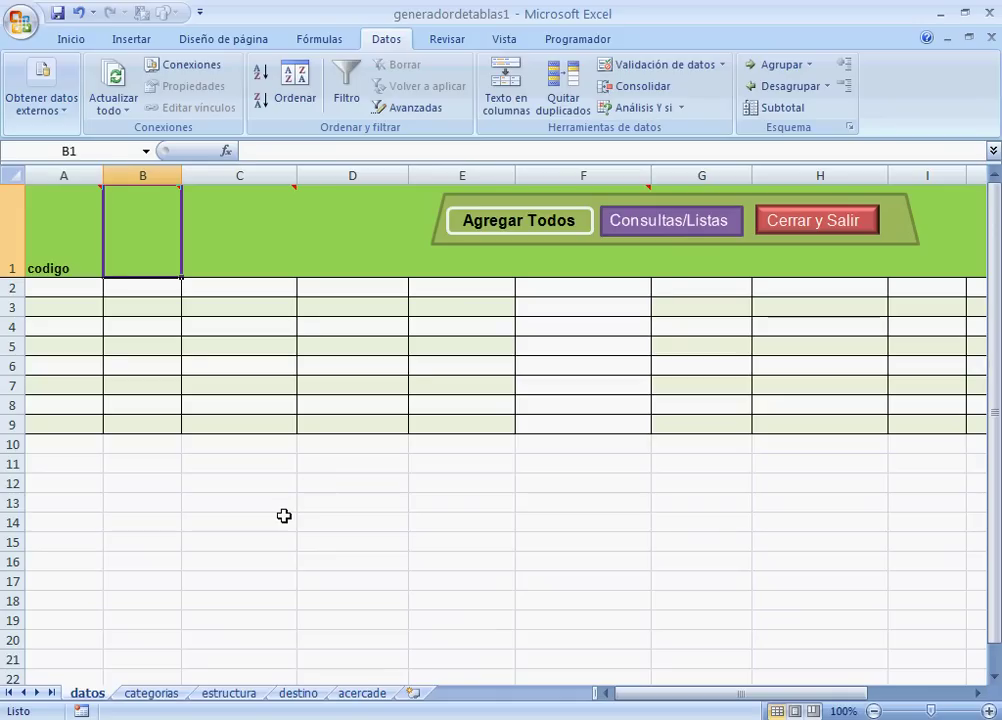
type("cc")
key("Tab")
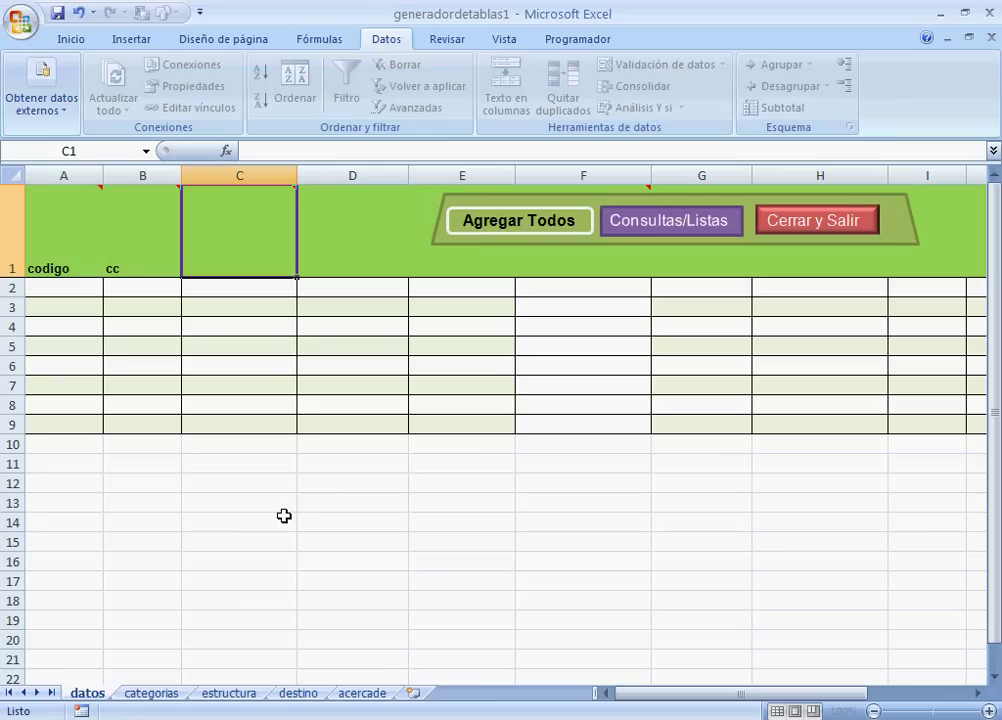
- Enter the column header nombre in C1
type("b")
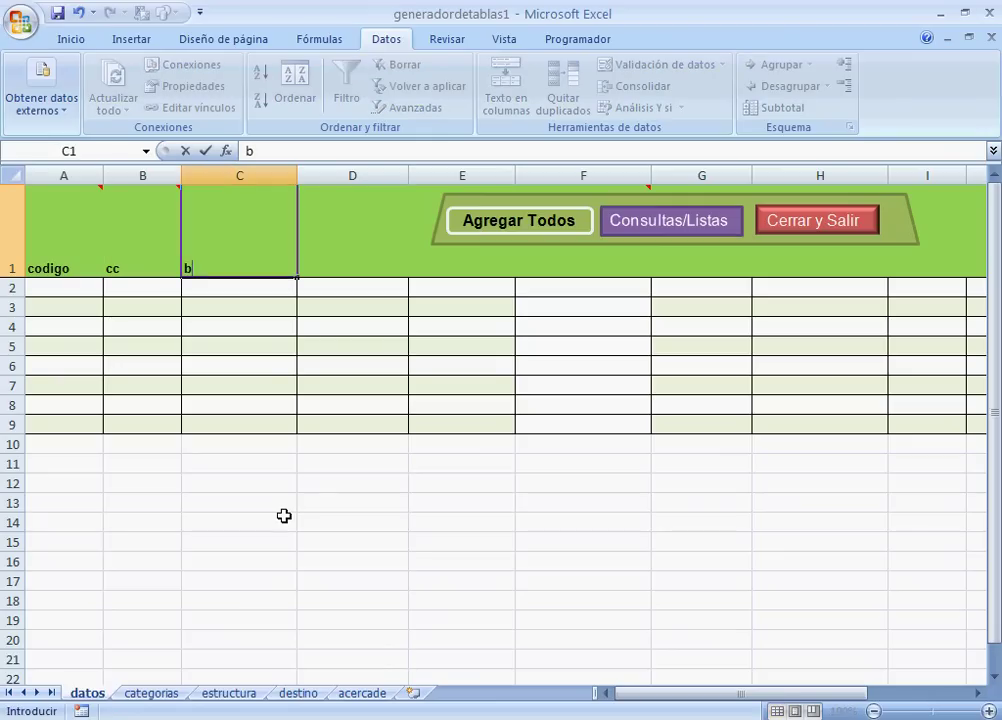
type("inbre")
key("BackSpace")
key("BackSpace")
key("BackSpace")
key("BackSpace")
key("BackSpace")
key("BackSpace")
type("mon")
key("BackSpace")
key("BackSpace")
key("BackSpace")
type("bn")
key("BackSpace")
key("BackSpace")
type("nombre")
key("Return")
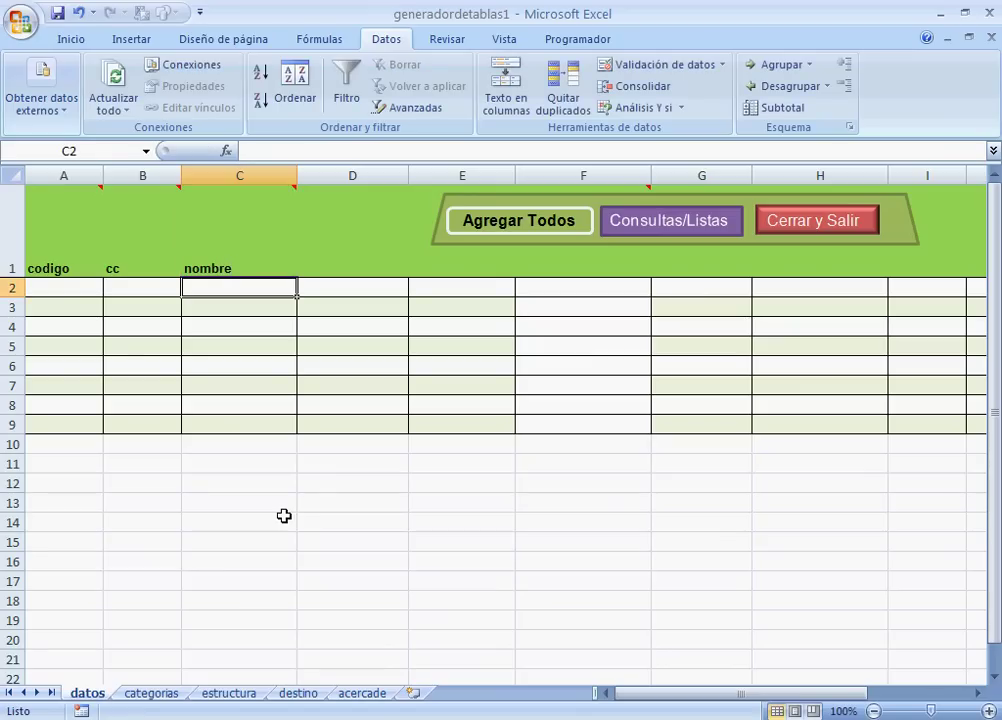
- Enter the column header tipo in D1
left_click(335, 268)
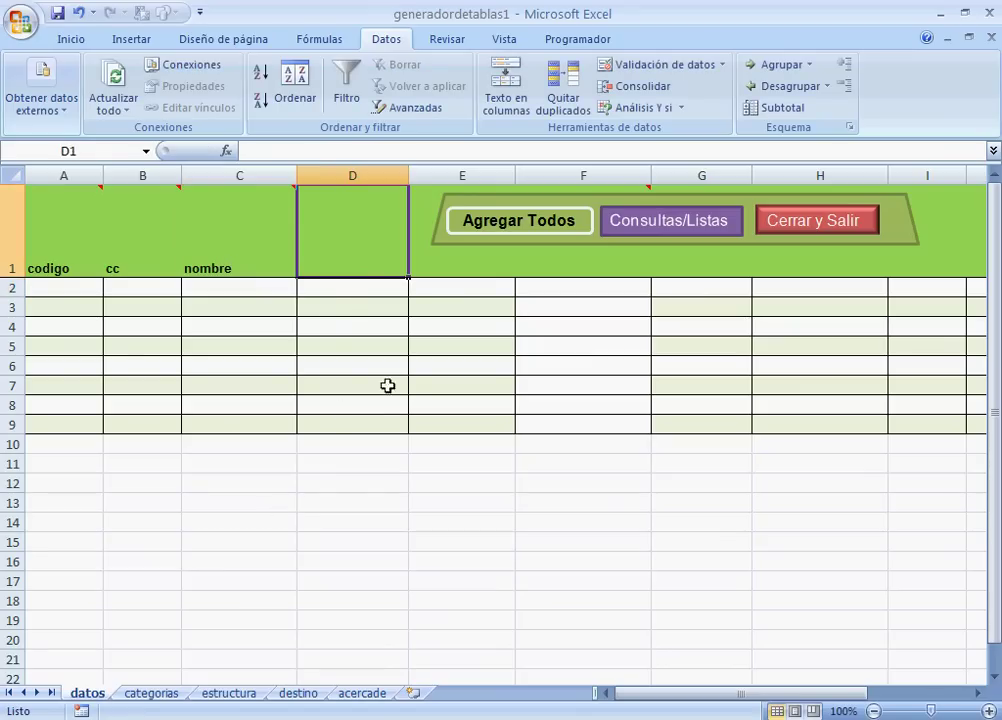
type("ca")
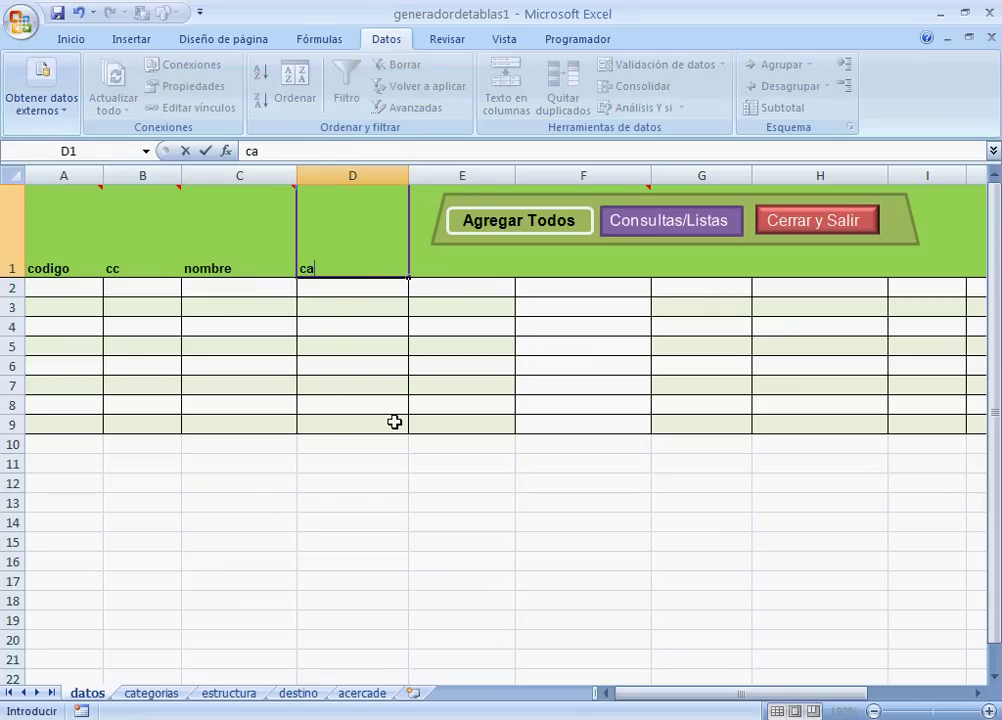
key("BackSpace")
key("BackSpace")
type("tipo")
key("Return")
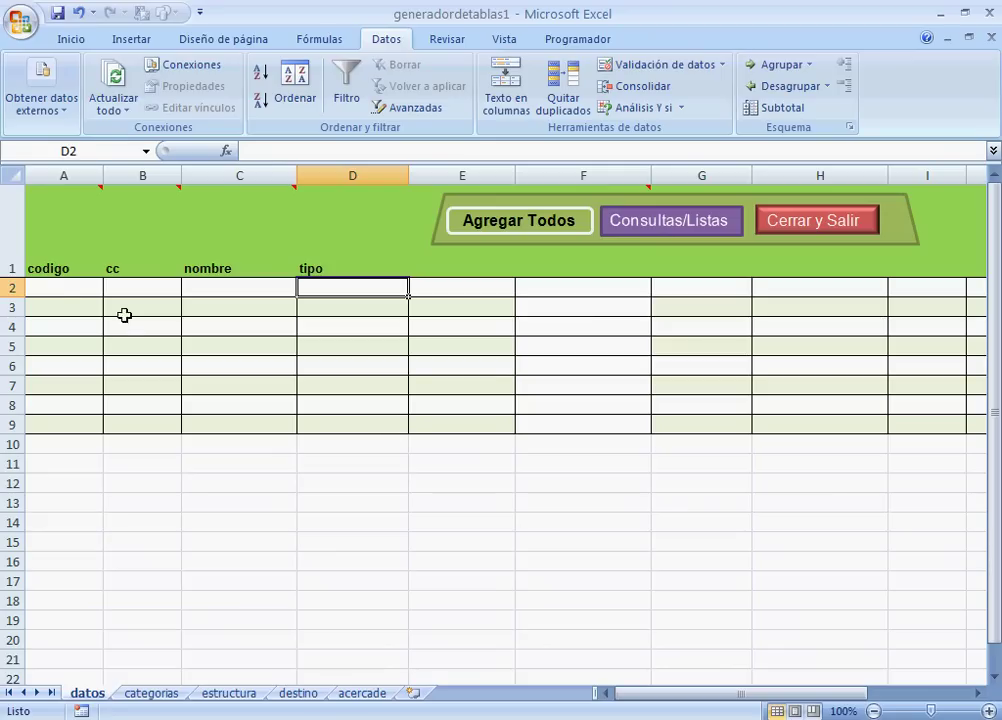
- Start the first record in row 2 with codigo 20215 and the ID number under cc
left_click(67, 288)
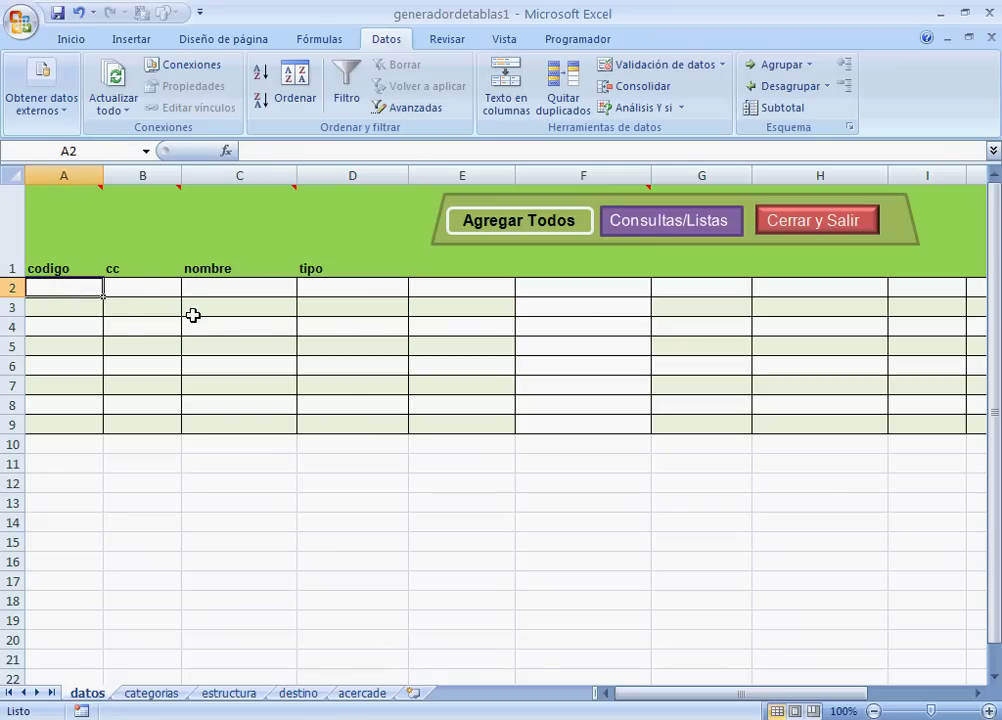
type("20215")
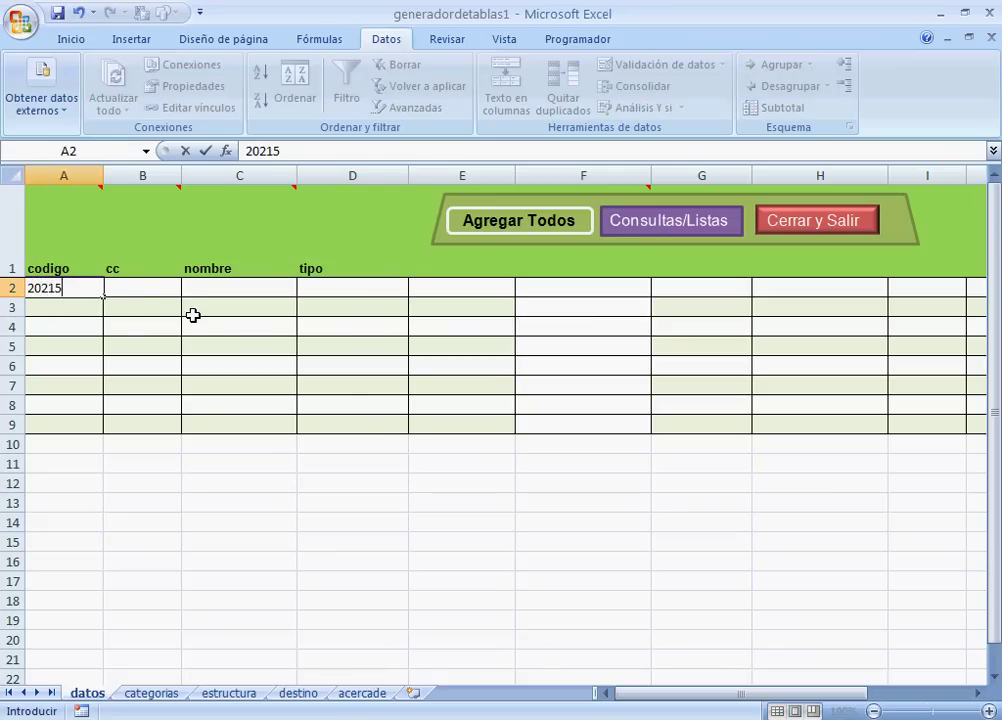
key("Tab")
type("1424")
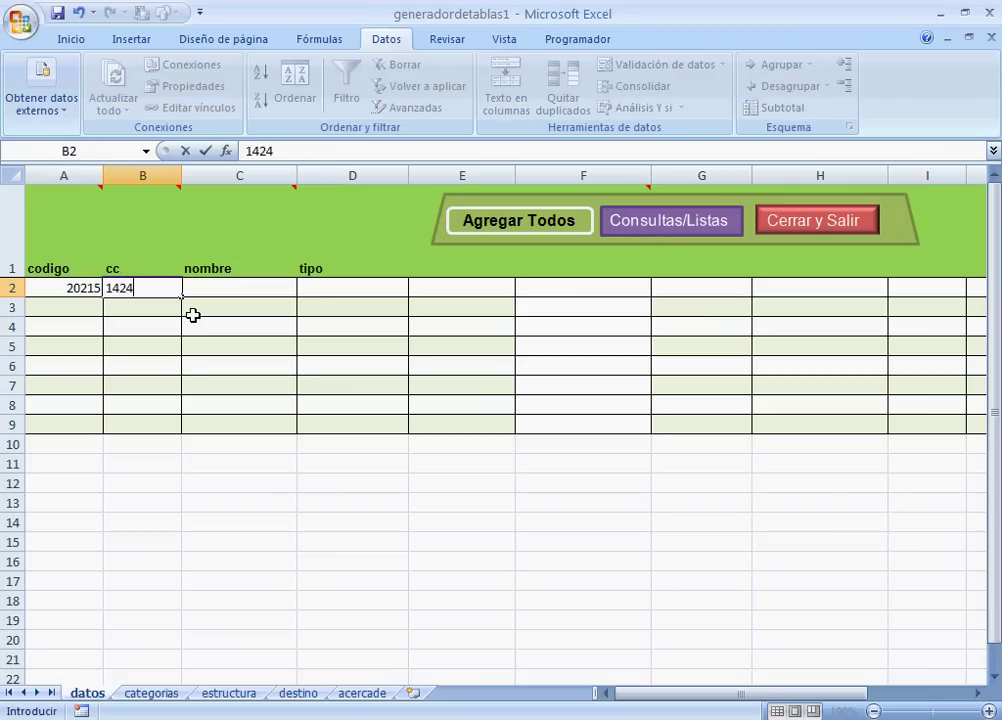
type("9950-0")
key("Tab")
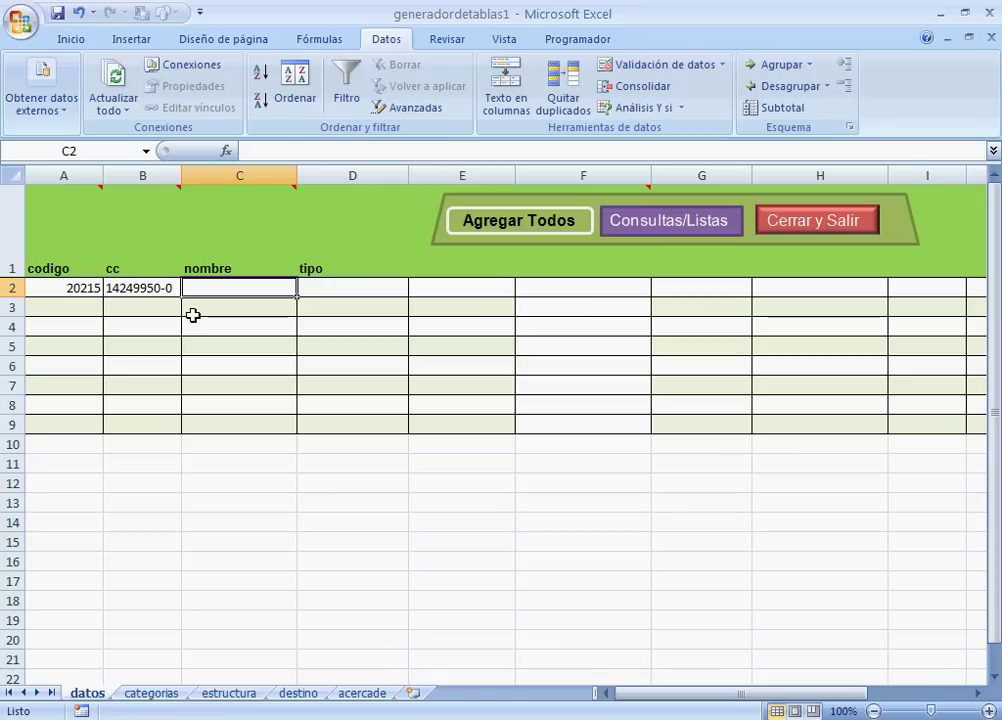
- Enter HFJSOFT as the first record's nombre in C2
type("HFJSODT")
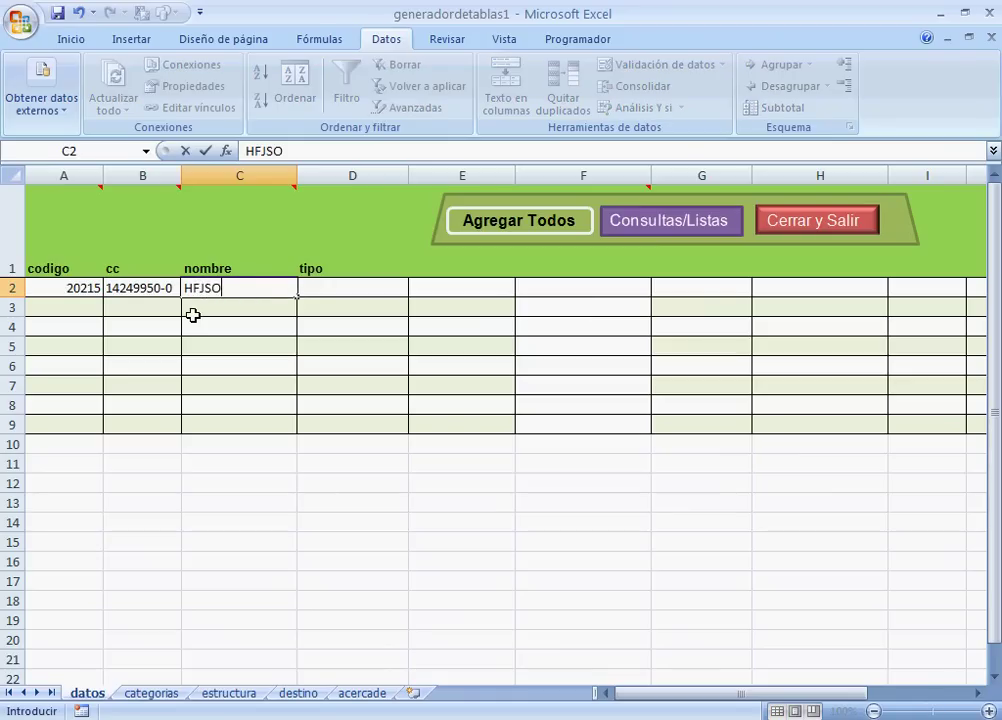
key("BackSpace")
key("BackSpace")
key("BackSpace")
key("BackSpace")
key("BackSpace")
key("BackSpace")
key("BackSpace")
type("HFJSOFT")
key("Tab")
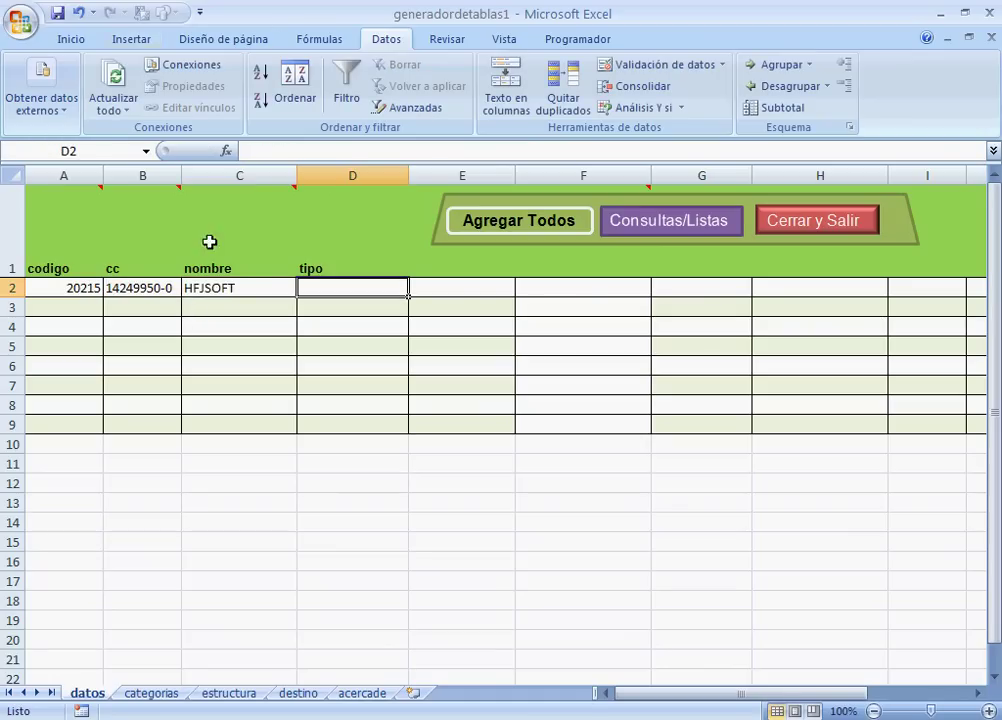
- On the categorias sheet, list the categories Perm. in A1 and Ocas. in A2
left_click(160, 694)
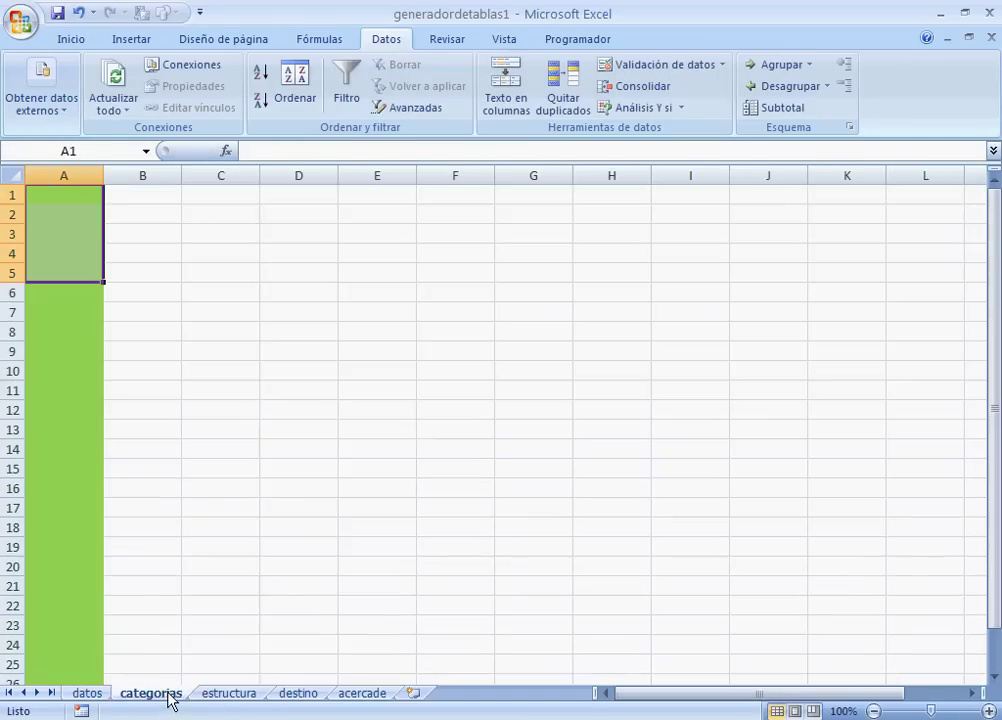
left_click(68, 195)
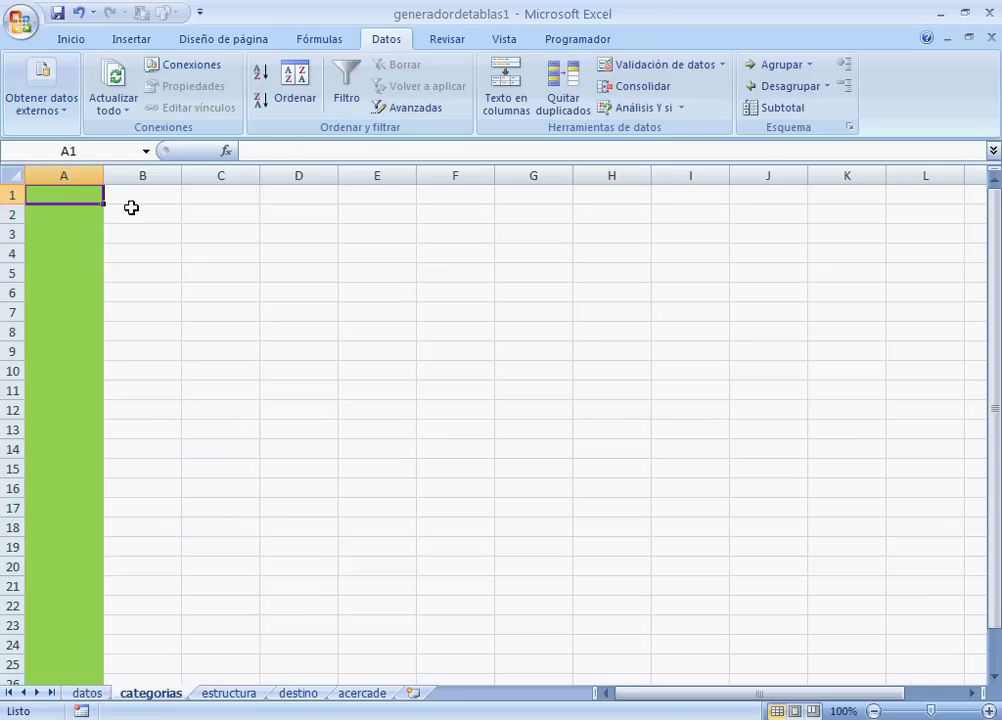
type("PER")
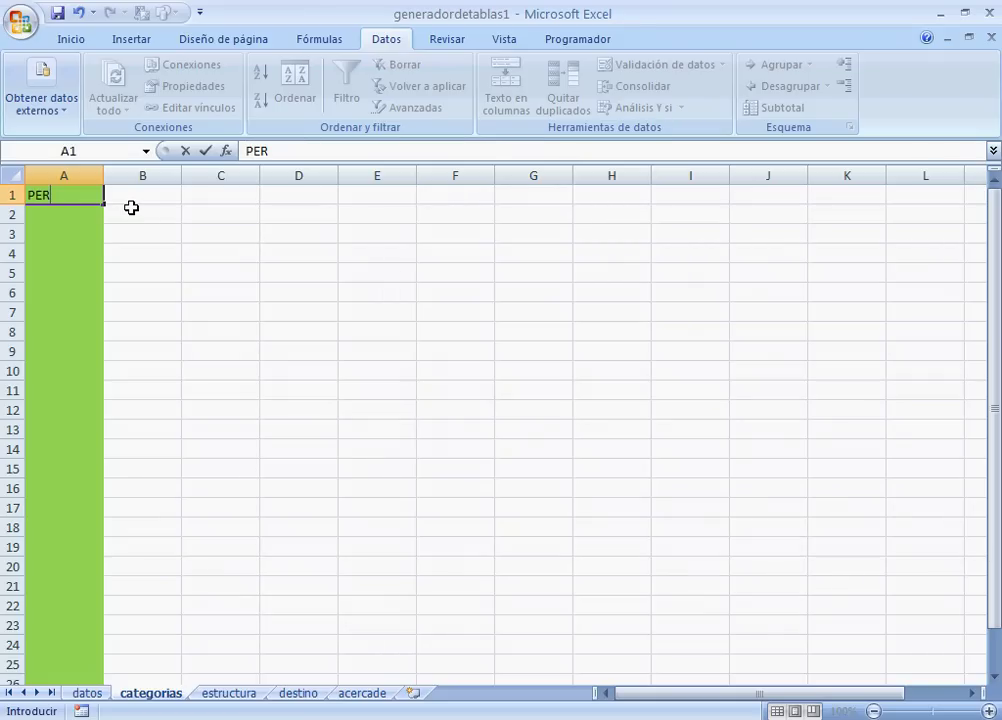
key("BackSpace")
key("BackSpace")
type("we")
key("BackSpace")
key("BackSpace")
type("erm.")
key("Return")
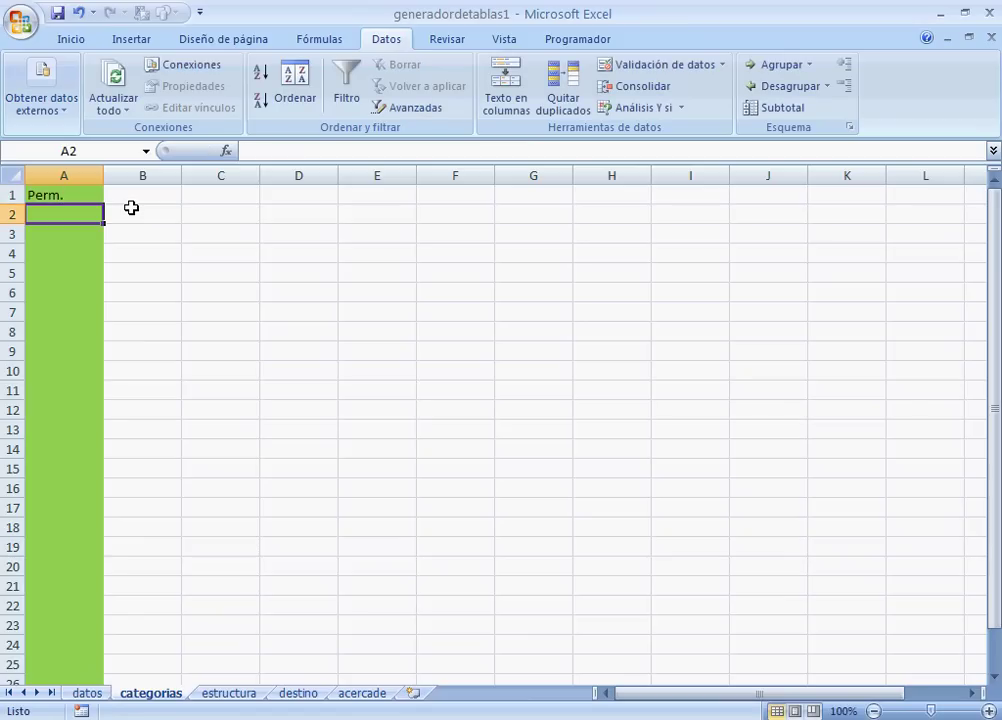
type("Ocas.")
key("Return")
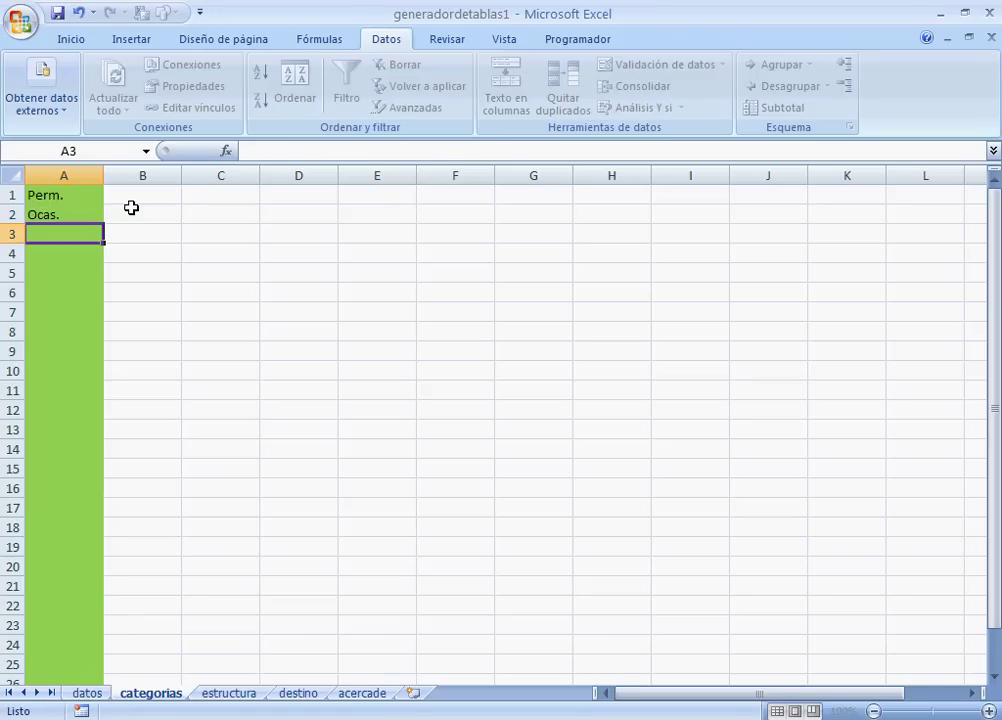
- On the datos sheet, restrict D2 under tipo with list data validation sourced from =categorias
left_click(87, 693)
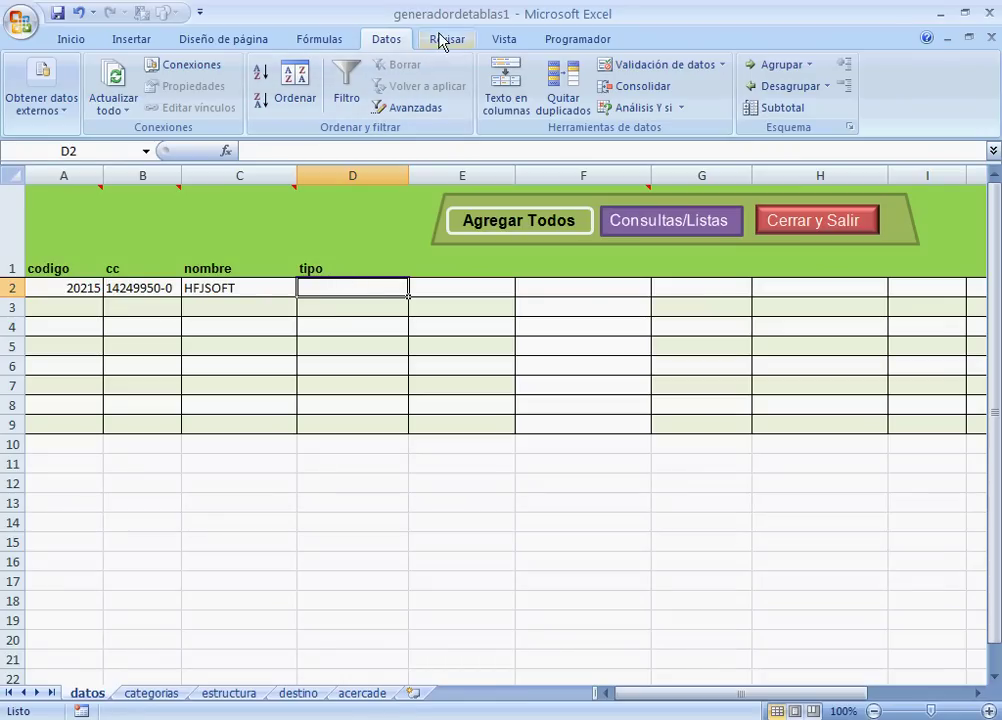
left_click(632, 66)
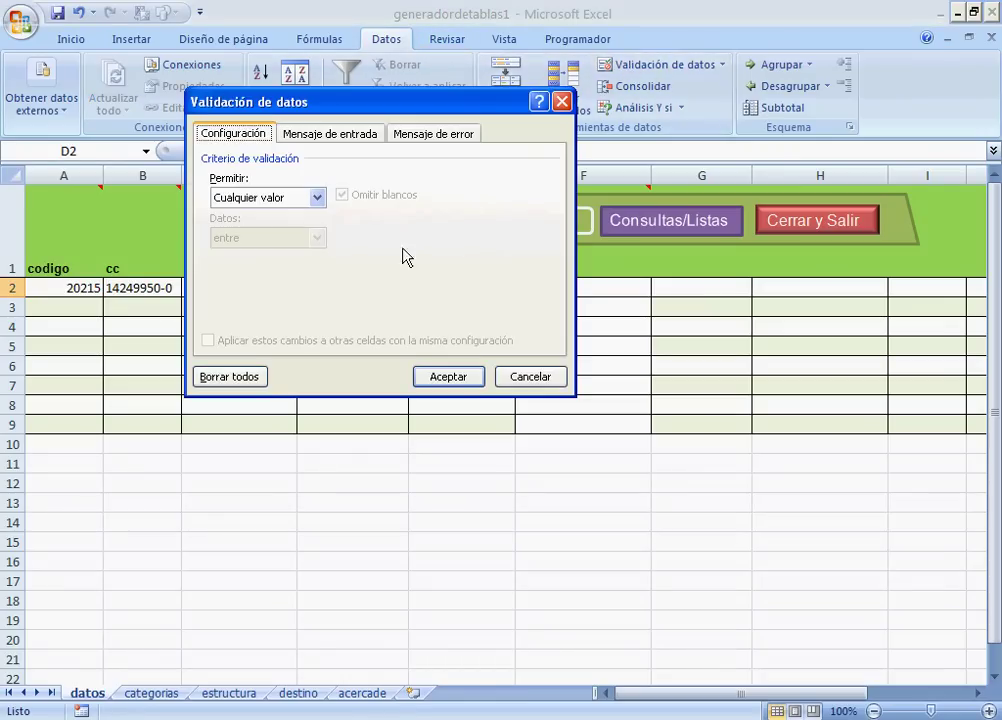
left_click(316, 197)
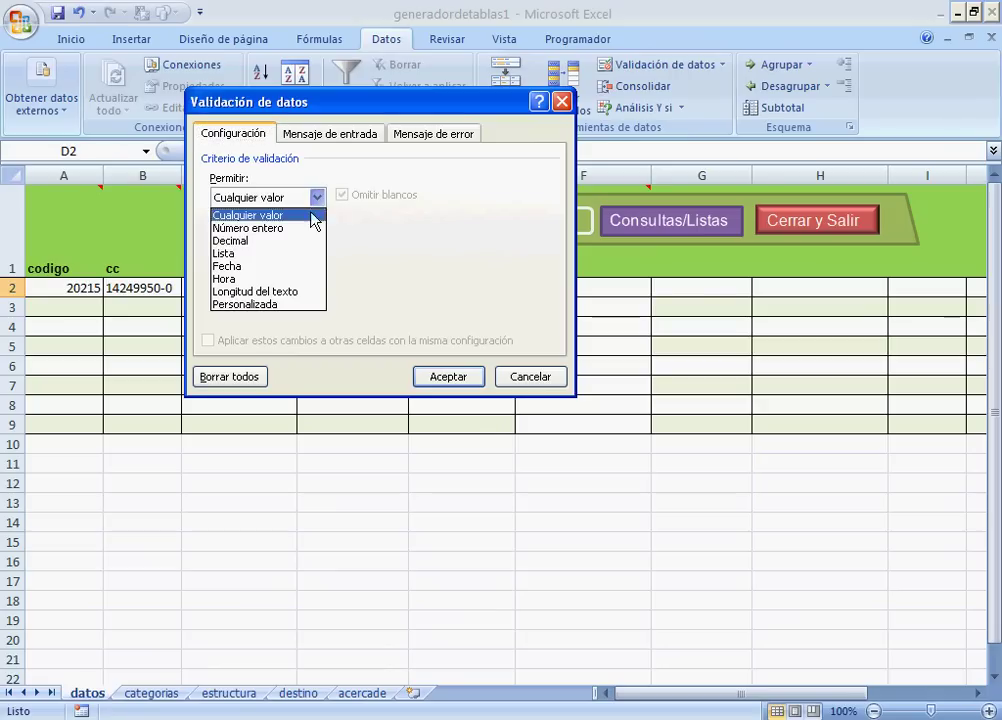
left_click(268, 255)
left_click(266, 277)
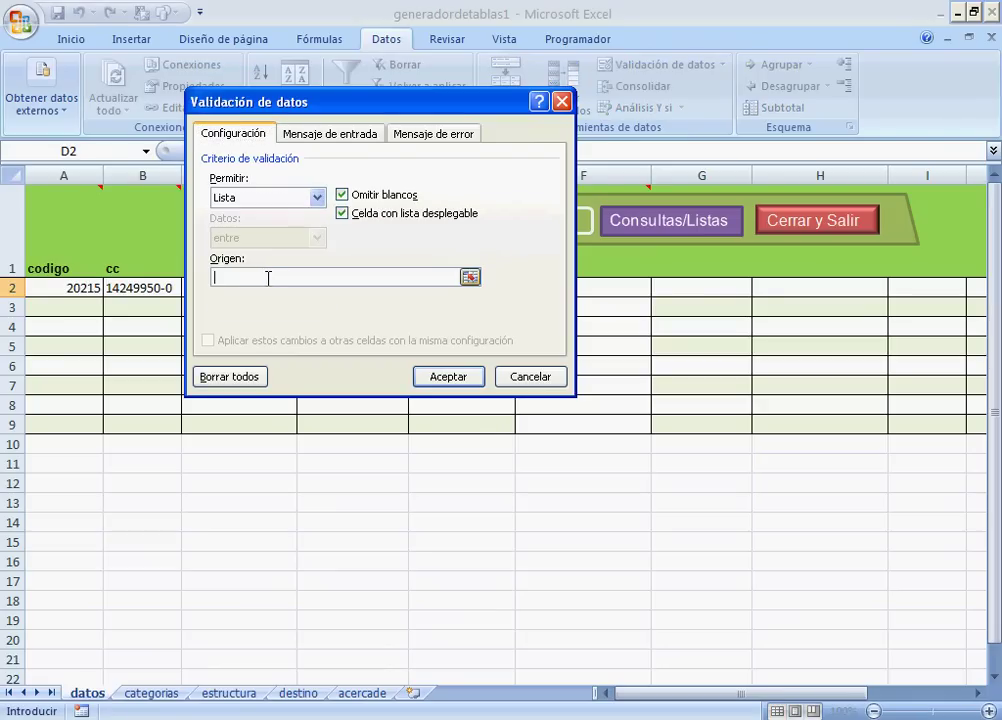
type("=categorias")
left_click(434, 388)
- Choose Perm. as the first record's tipo in D2
left_click(416, 289)
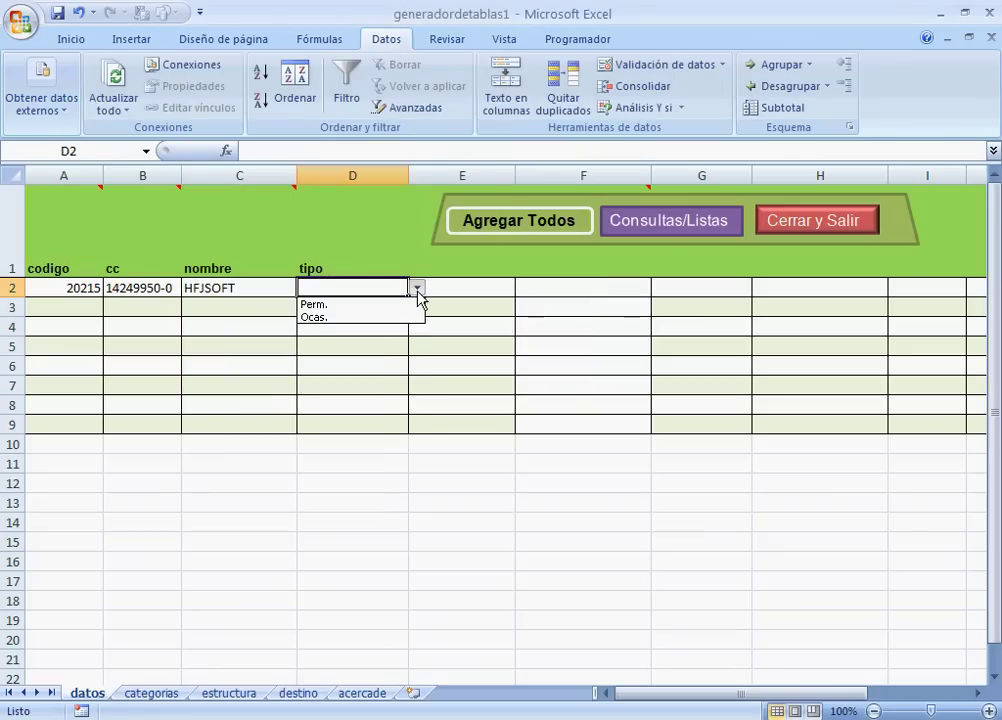
left_click(405, 304)
left_click(71, 307)
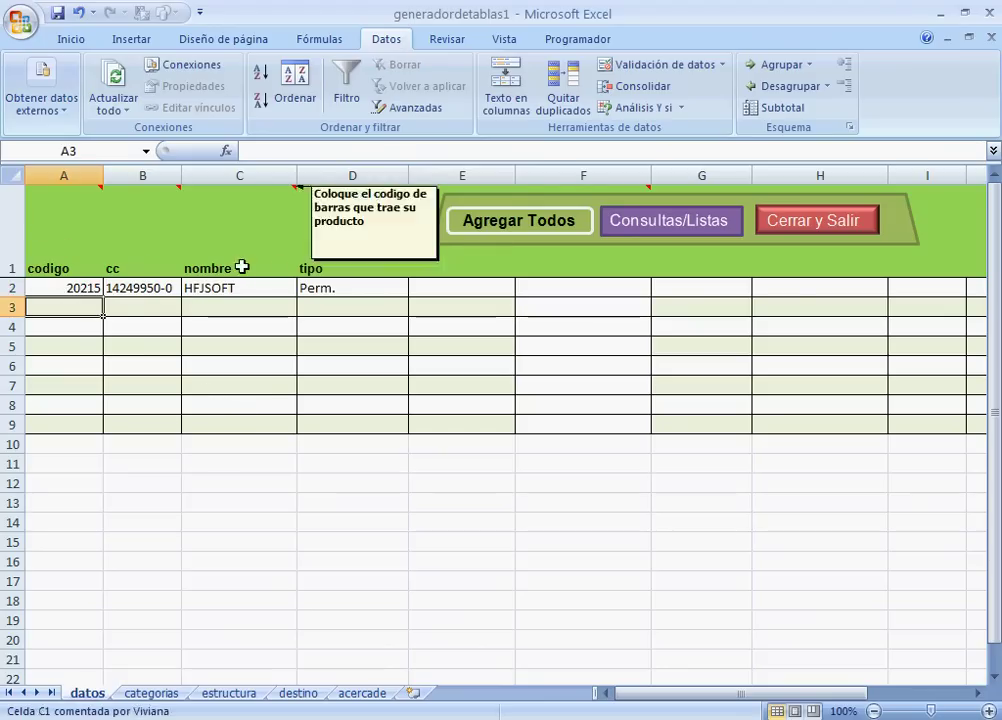
mouse_move(611, 269)
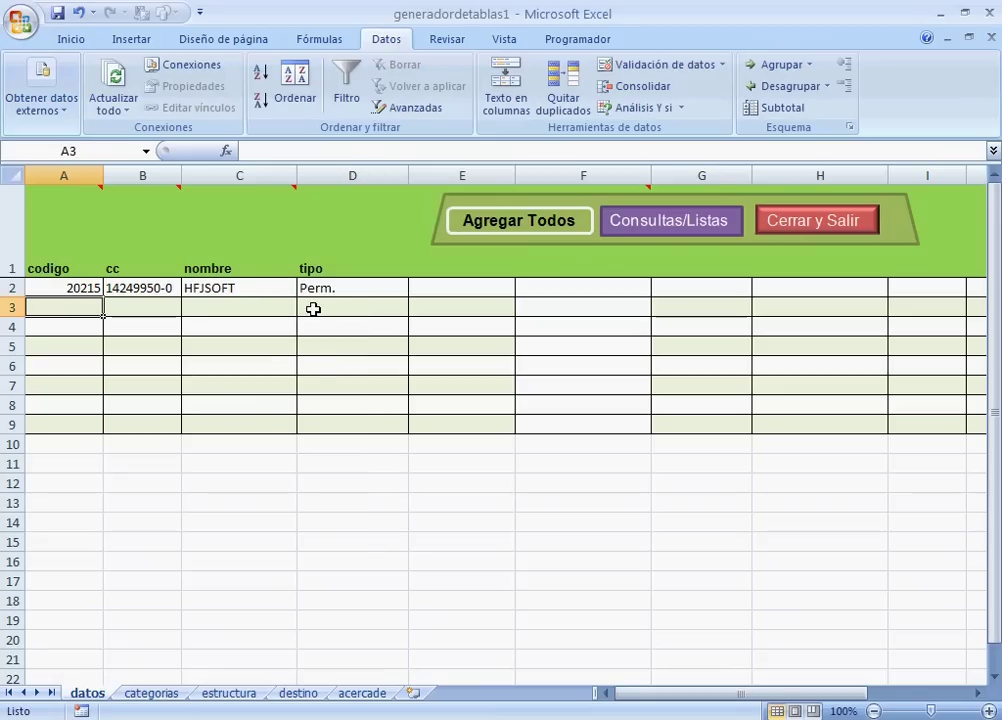
left_click(452, 268)
left_click(582, 270)
left_click(705, 270)
left_click(797, 270)
left_click(52, 265)
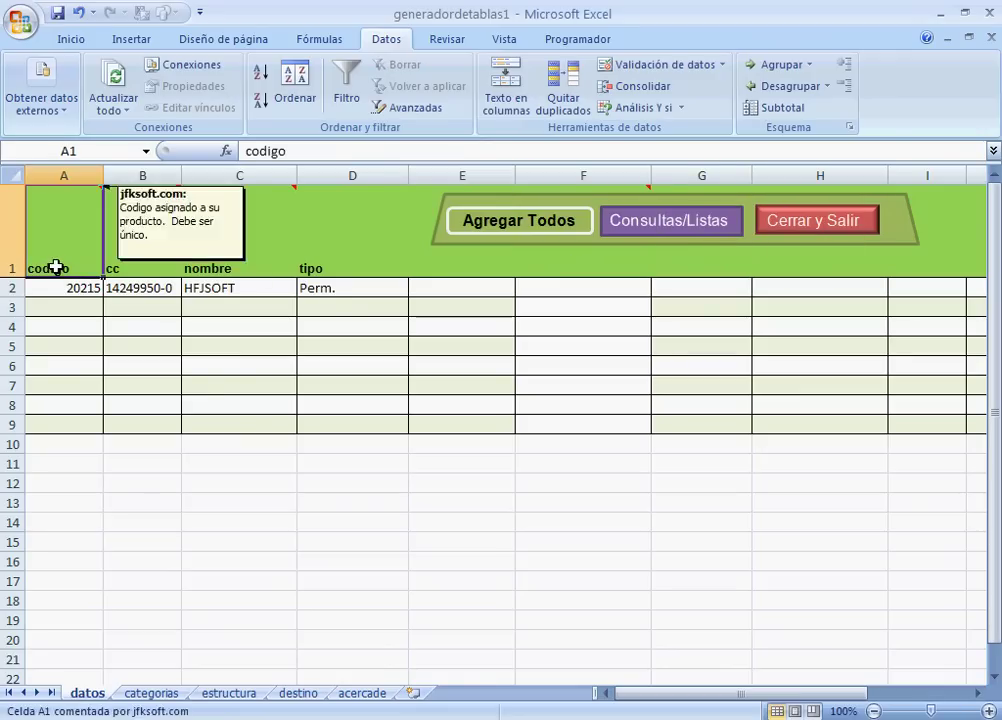
- On the estructura sheet, extract the field names, types and sizes from the datos headers
left_click(151, 694)
left_click(209, 694)
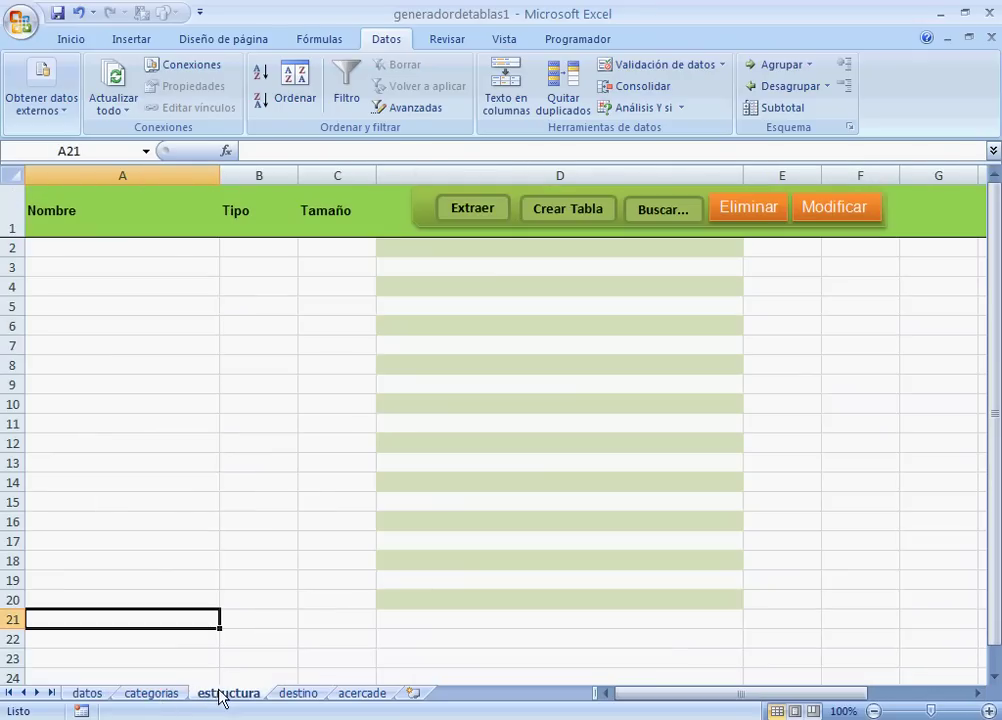
left_click(478, 264)
left_click(463, 213)
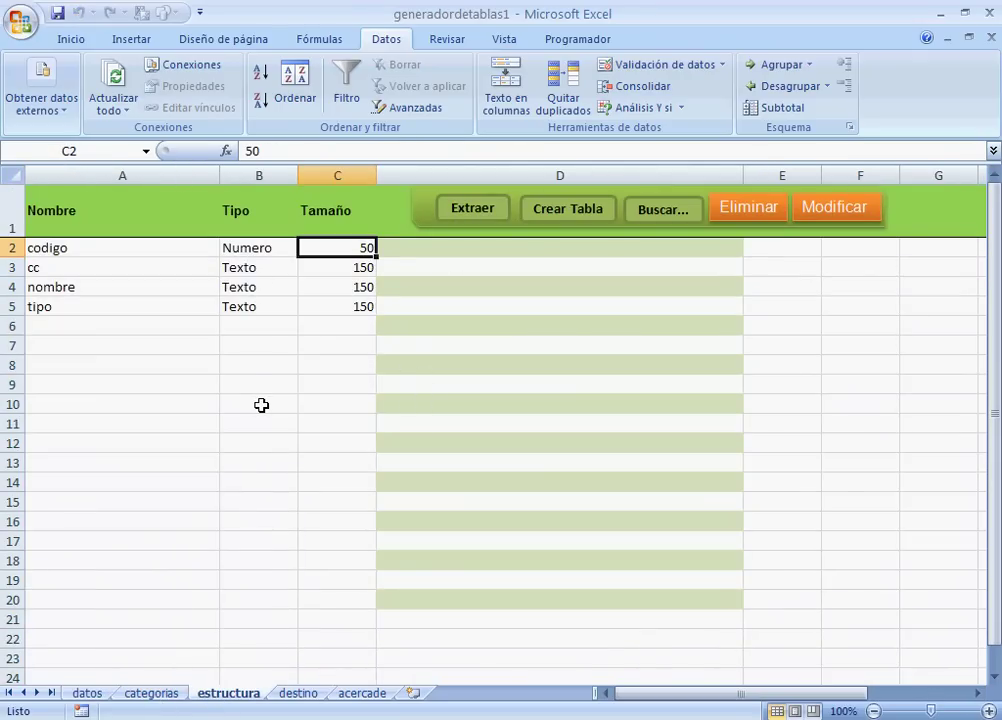
- Try to create the database table from the extracted field structure
left_click(347, 306)
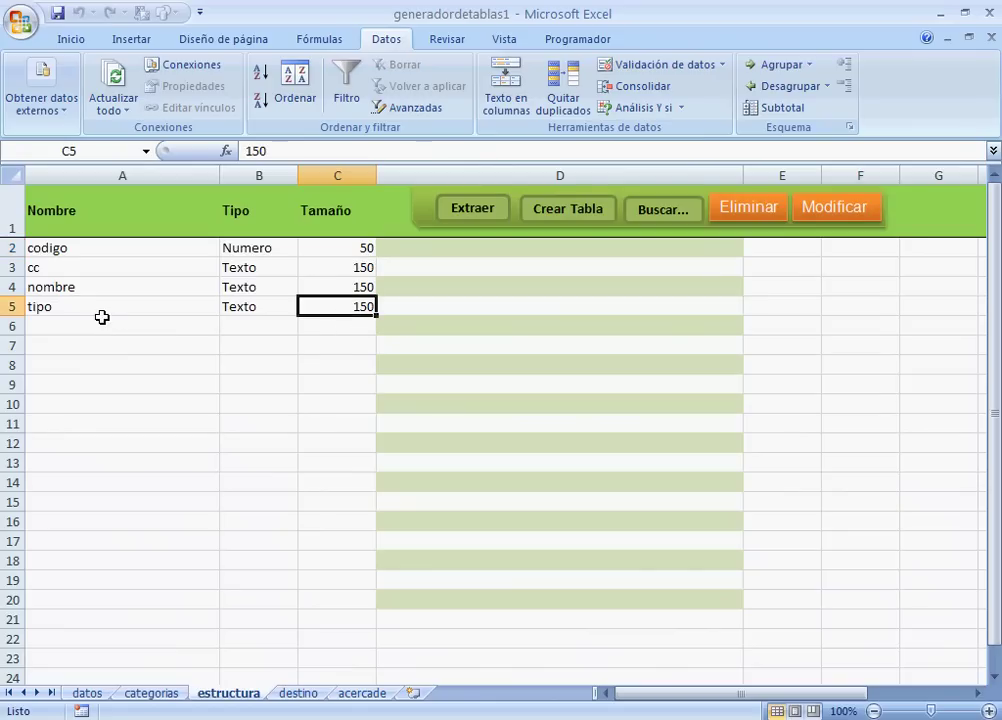
left_click(562, 210)
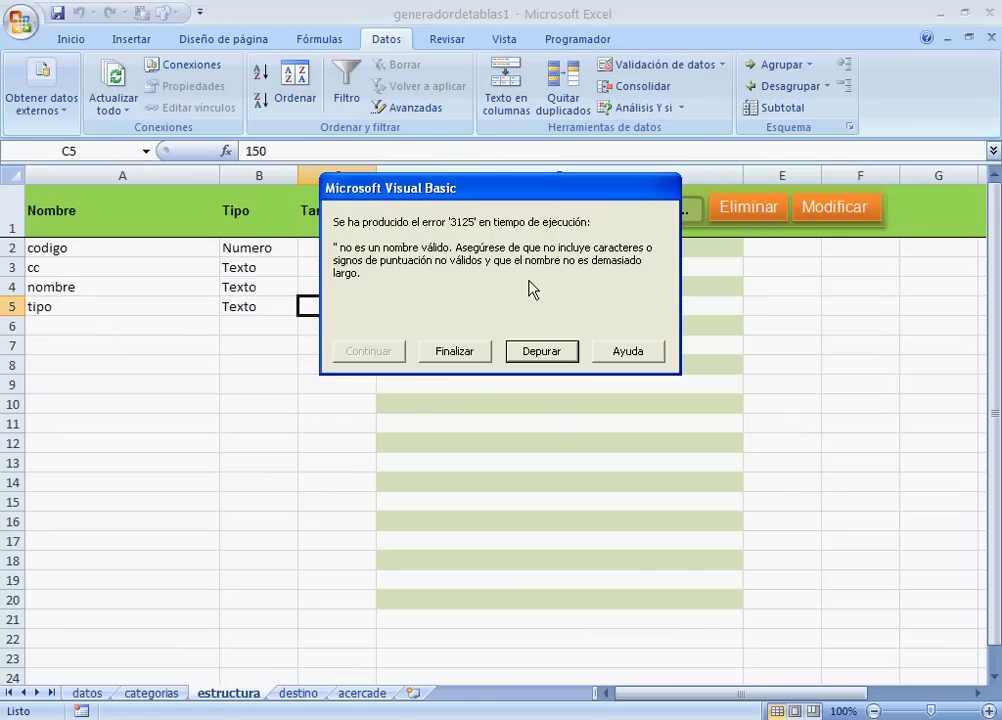
left_click(449, 355)
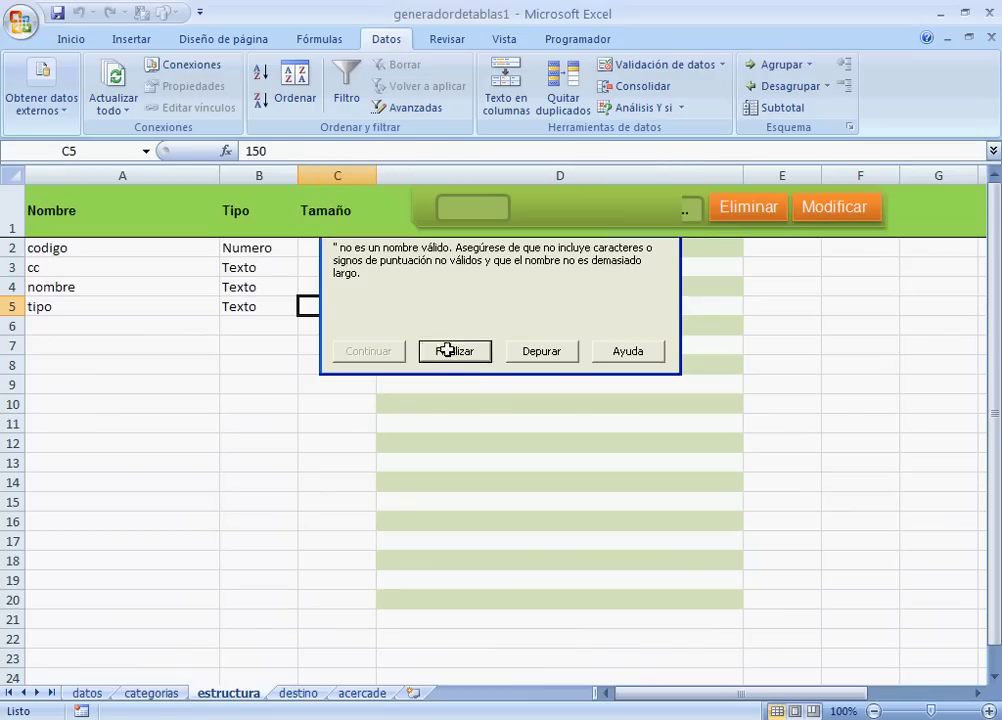
- On the destino sheet, set the Tabla name in B3 to clientes
left_click(295, 697)
left_click(150, 236)
type("cliente")
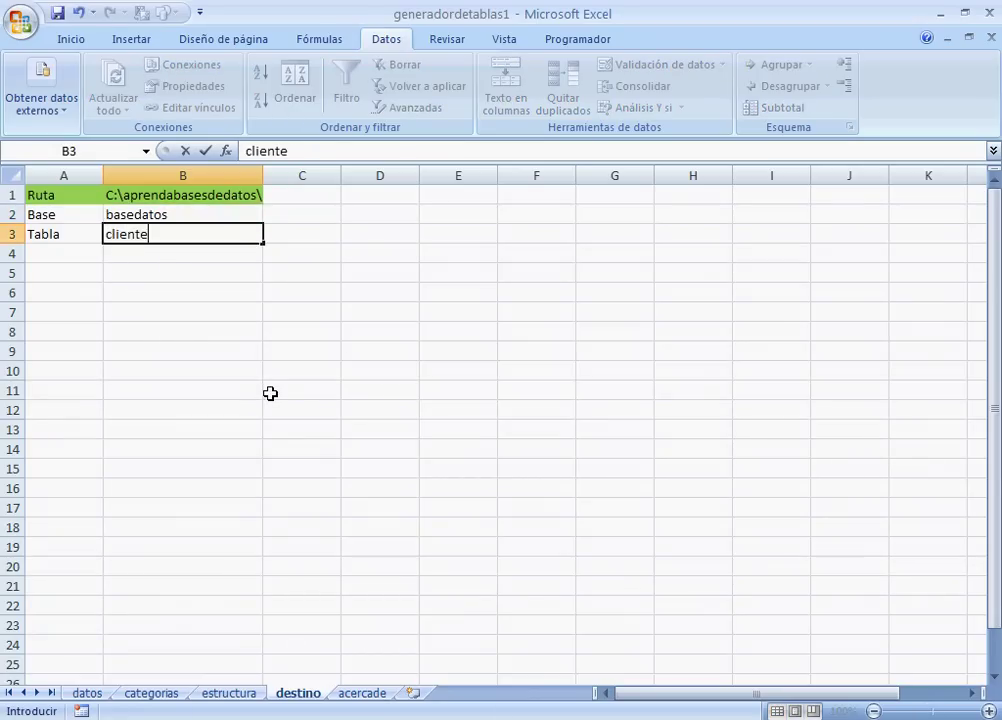
type("s")
key("Return")
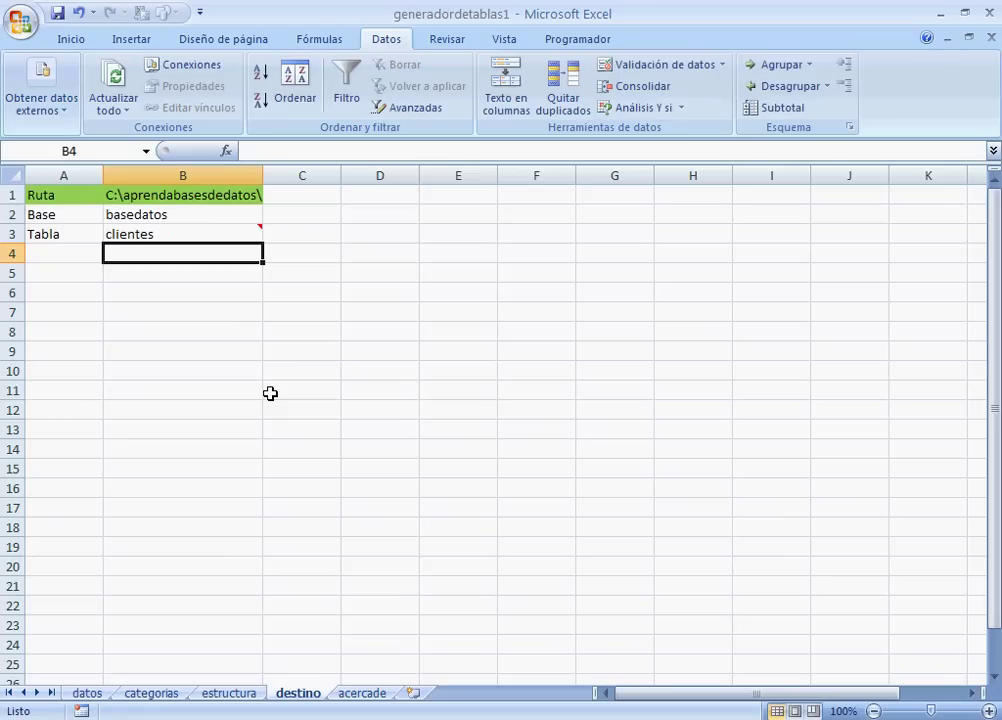
- Create the clientes table in the database from the structure listed on the estructura sheet
left_click(229, 695)
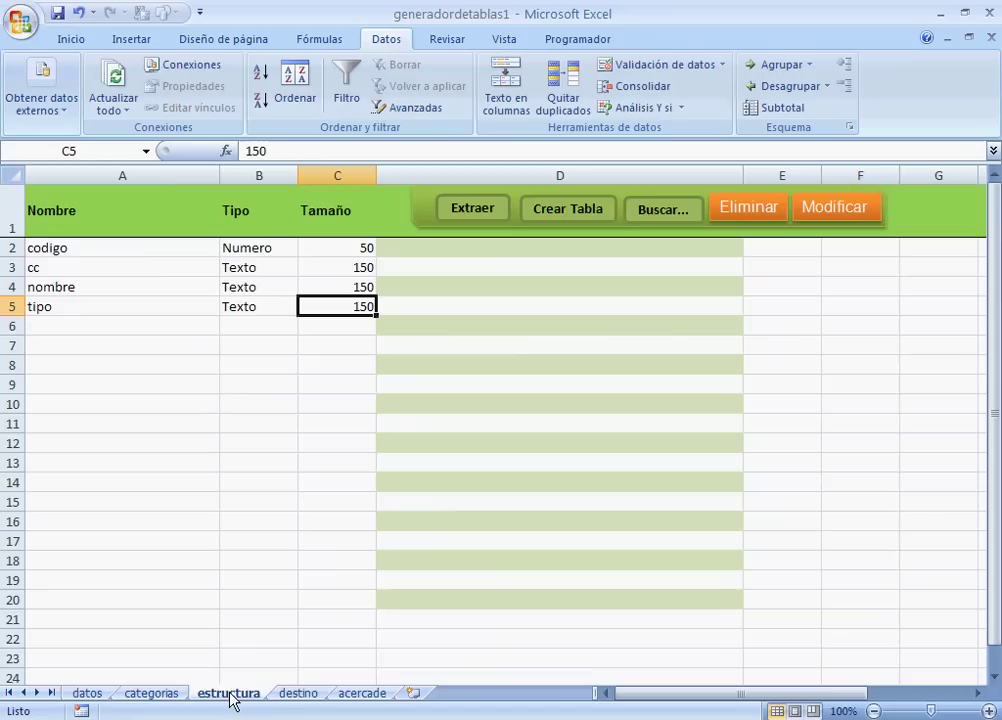
left_click(567, 212)
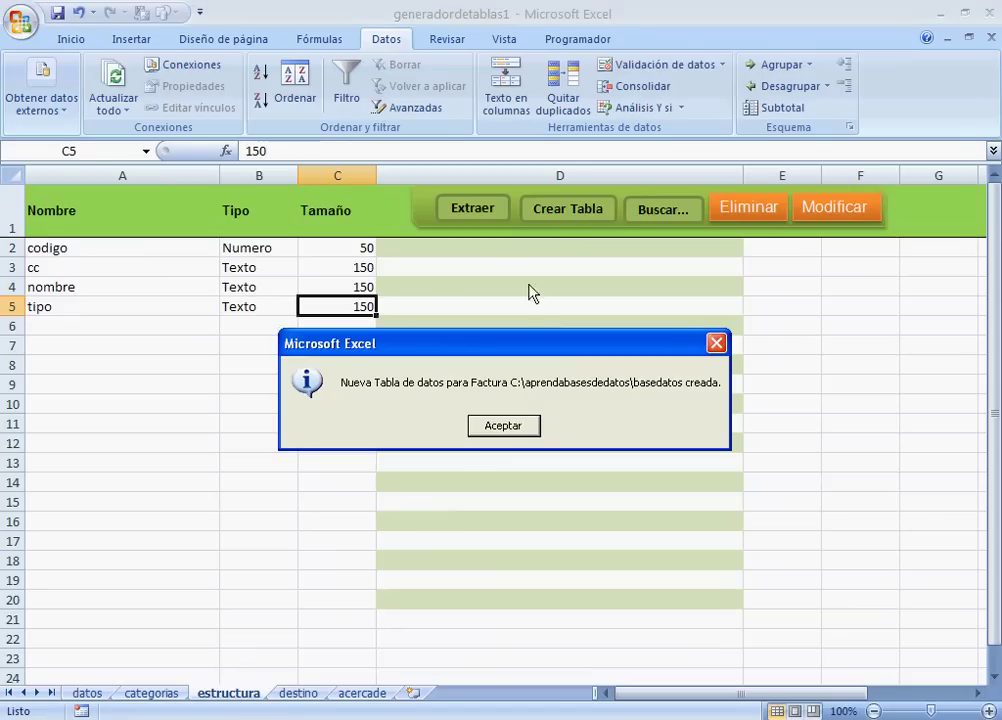
left_click(505, 424)
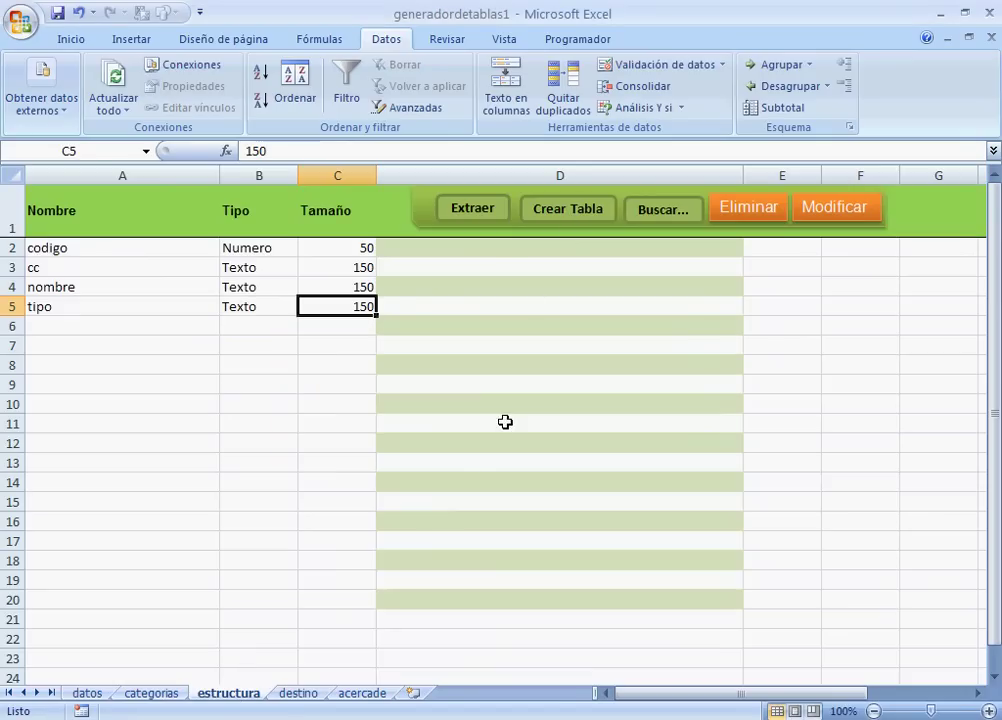
- Switch to the C:\aprendabasesdedatos folder and open the basedatos database in Access
left_click(298, 693)
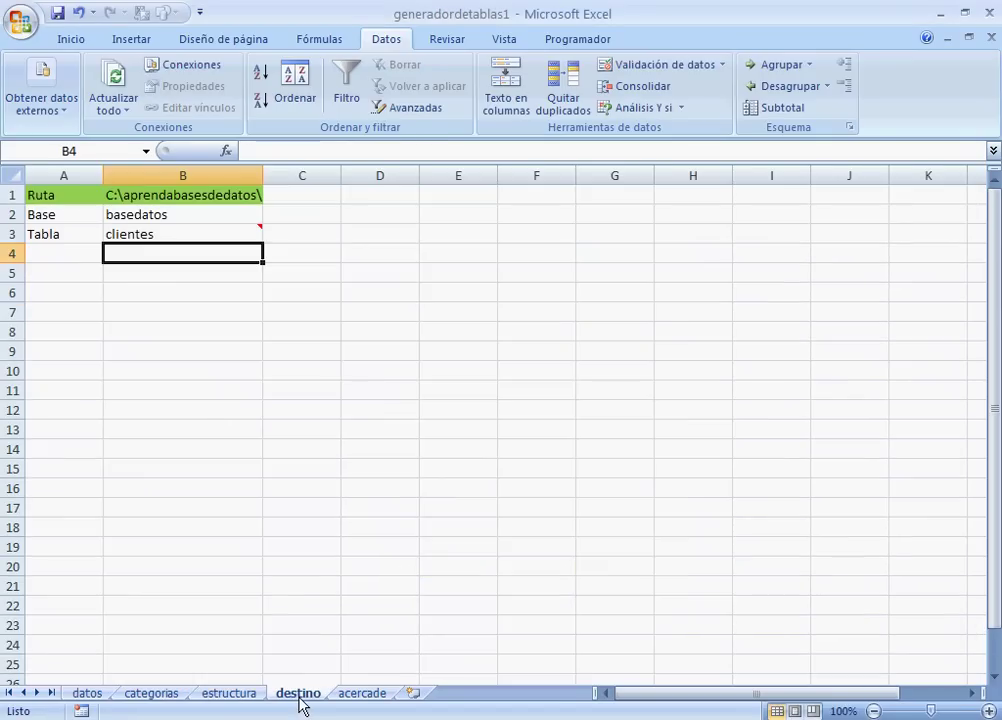
left_click(84, 696)
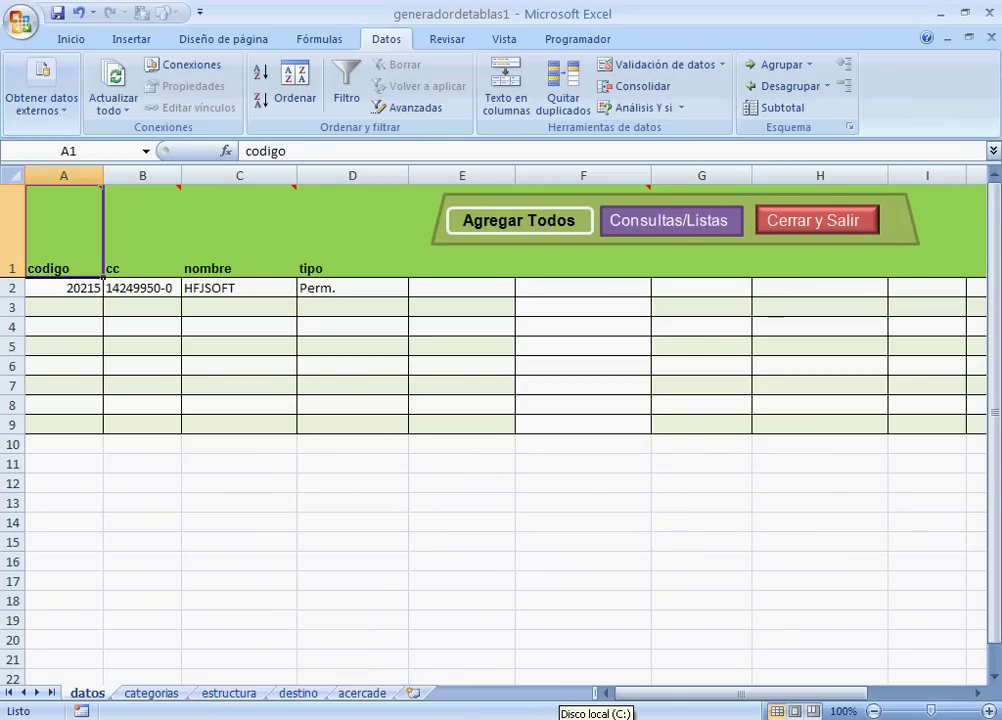
left_click(575, 719)
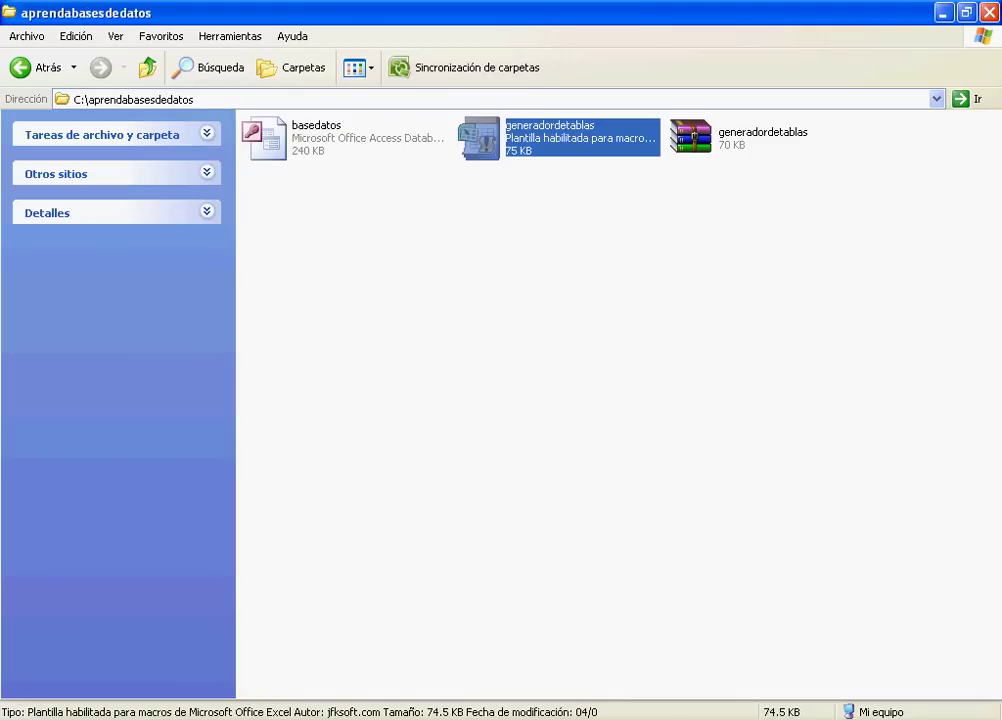
left_click(258, 135)
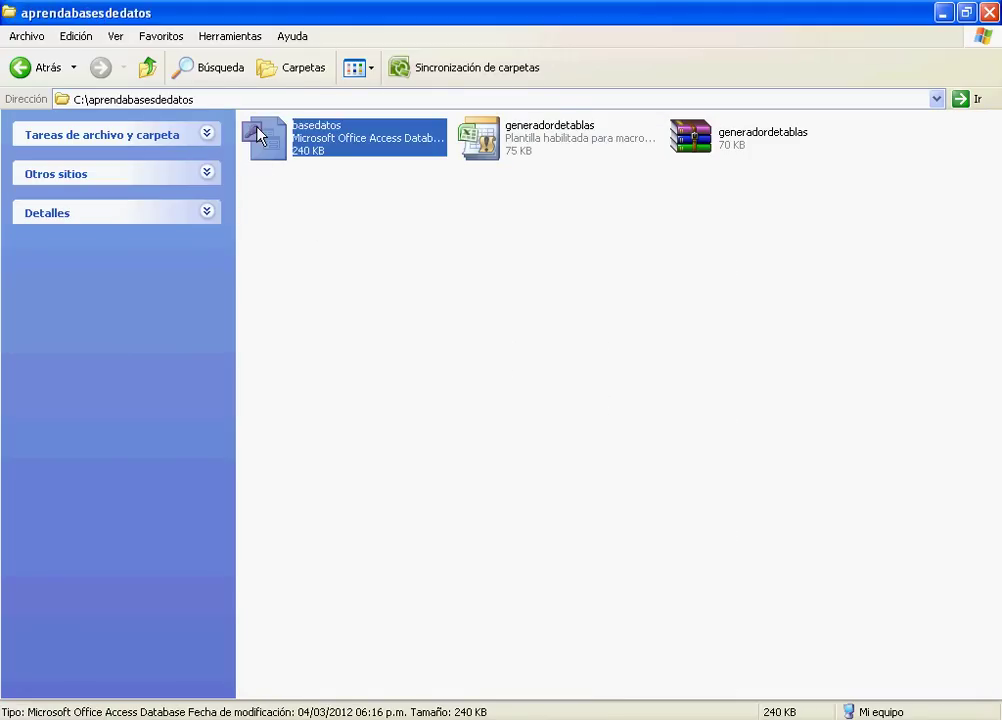
double_click(258, 135)
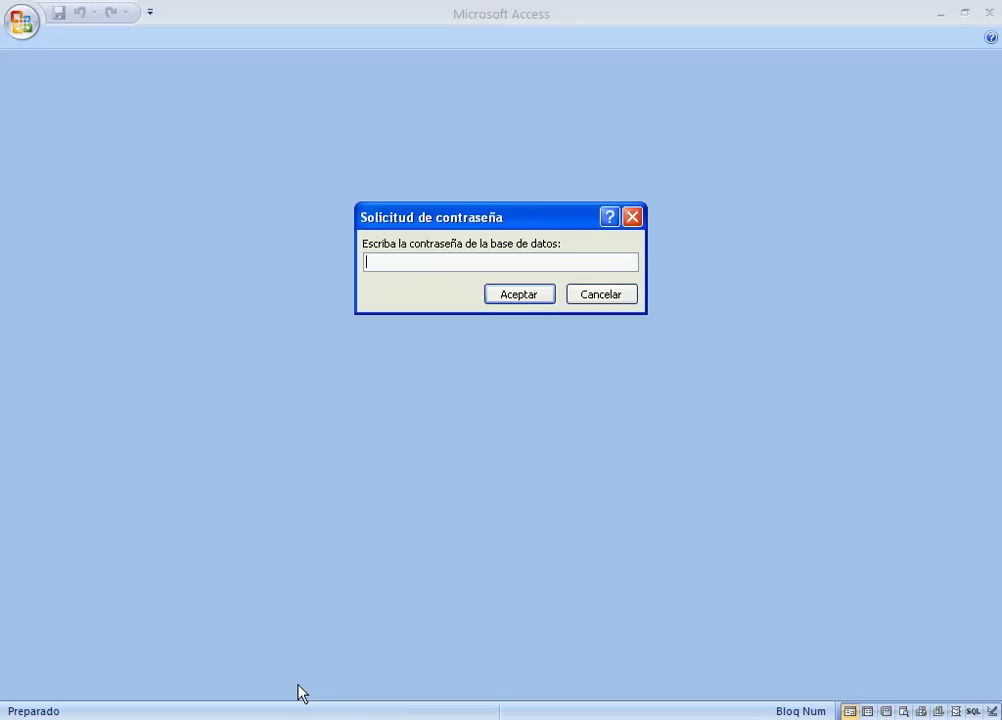
- Try to unlock the basedatos database by entering the database password
key("Caps_Lock")
type("*****")
key("Return")
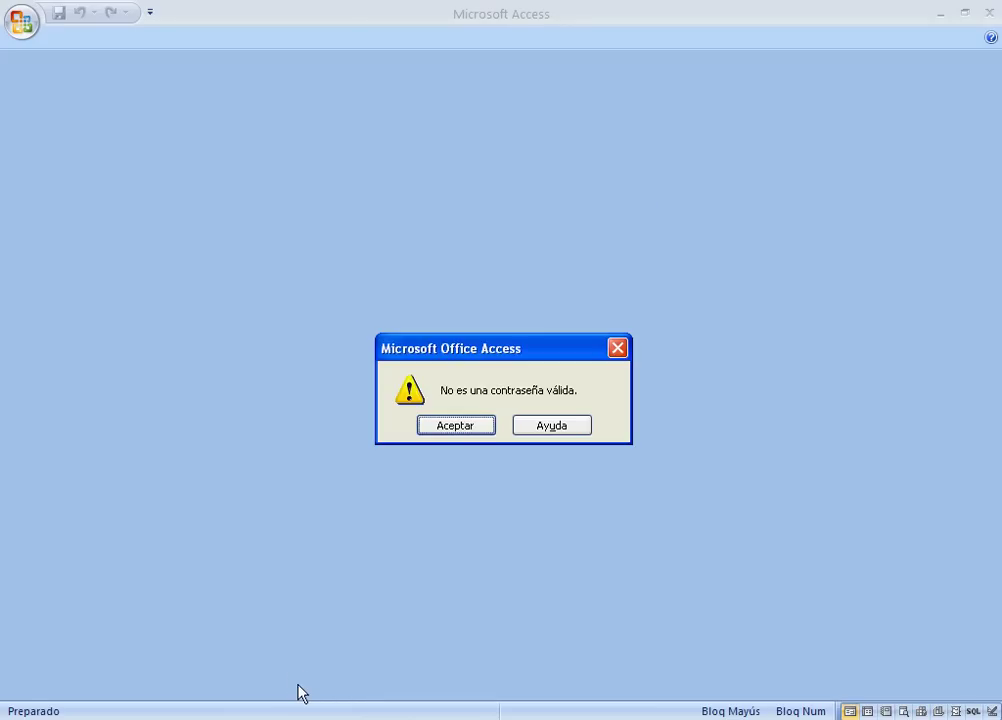
left_click(443, 431)
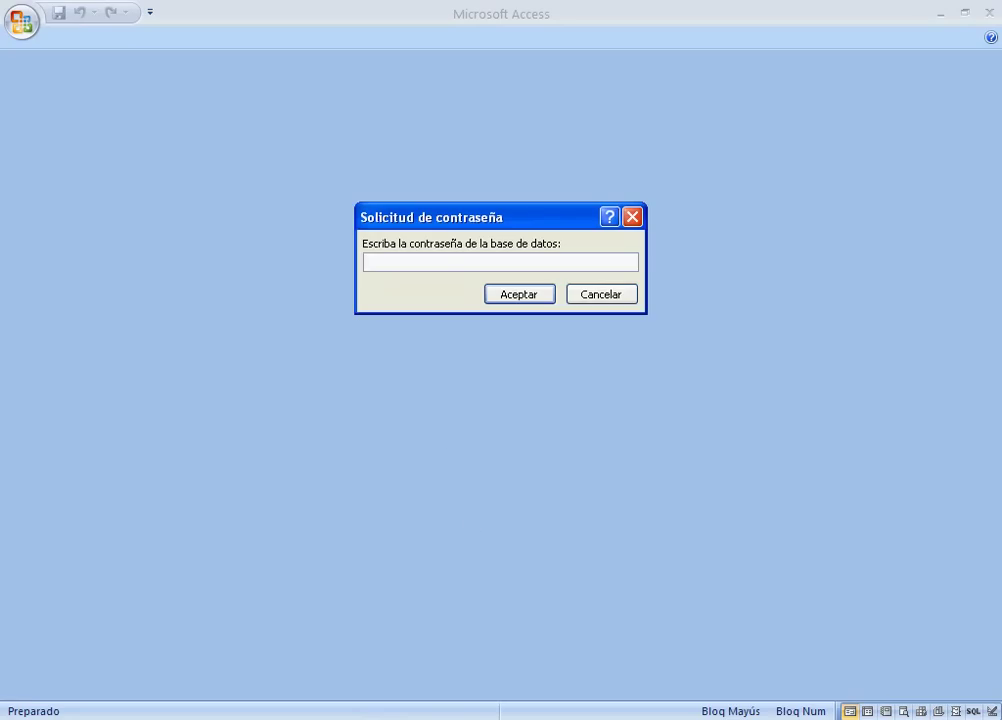
right_click(880, 718)
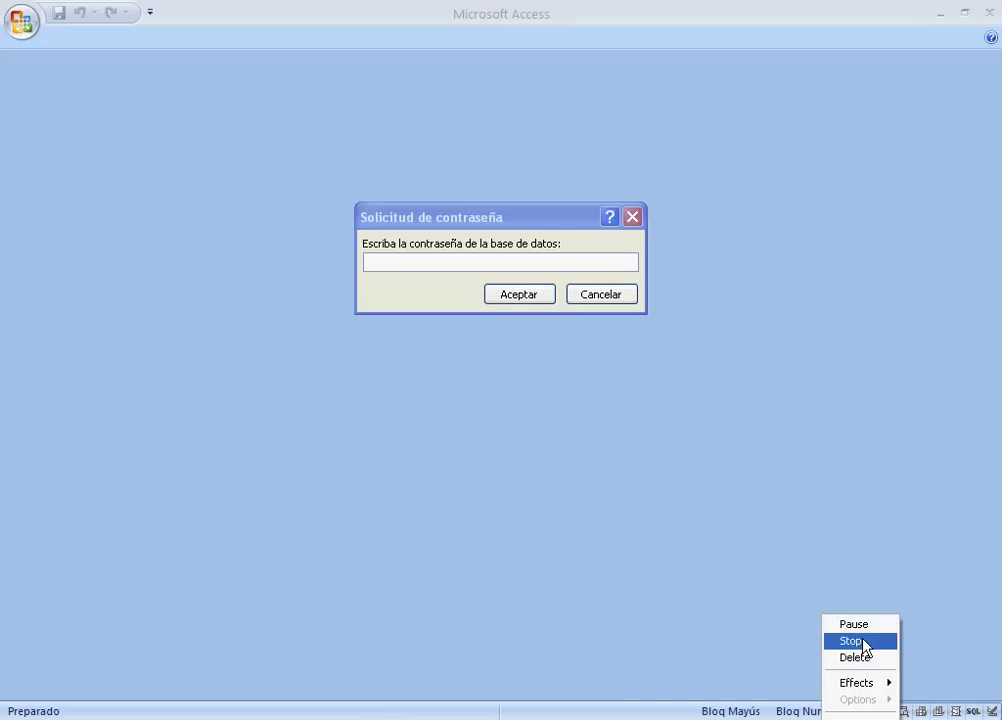
left_click(837, 711)
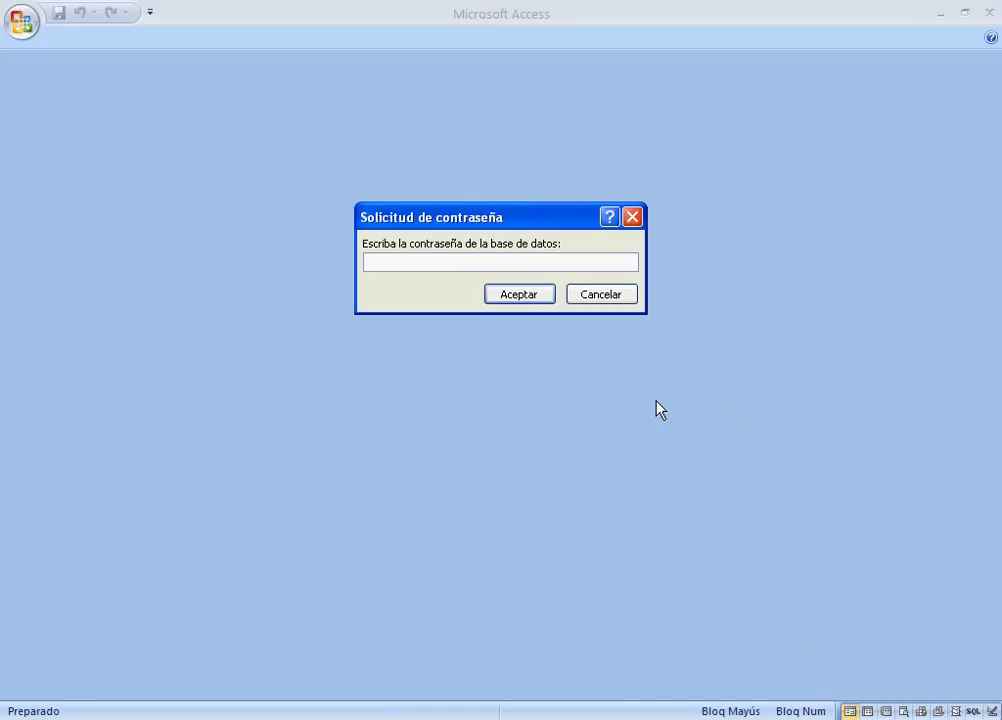
- Enter the database password for basedatos and accept grouping the objects by related tables and views
type("********")
left_click(524, 297)
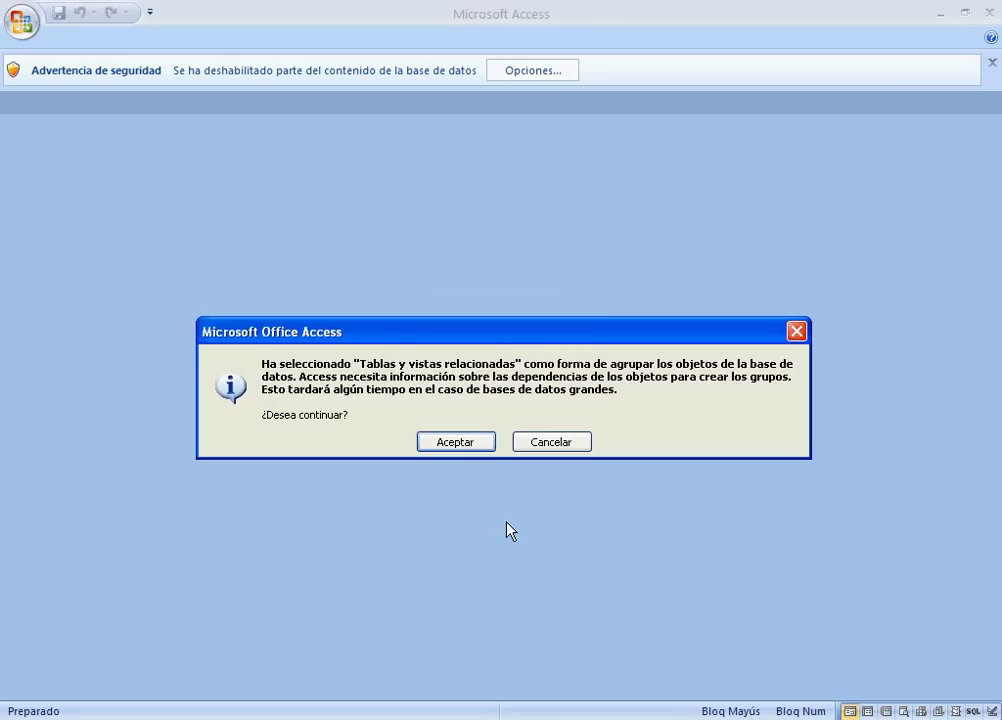
left_click(425, 440)
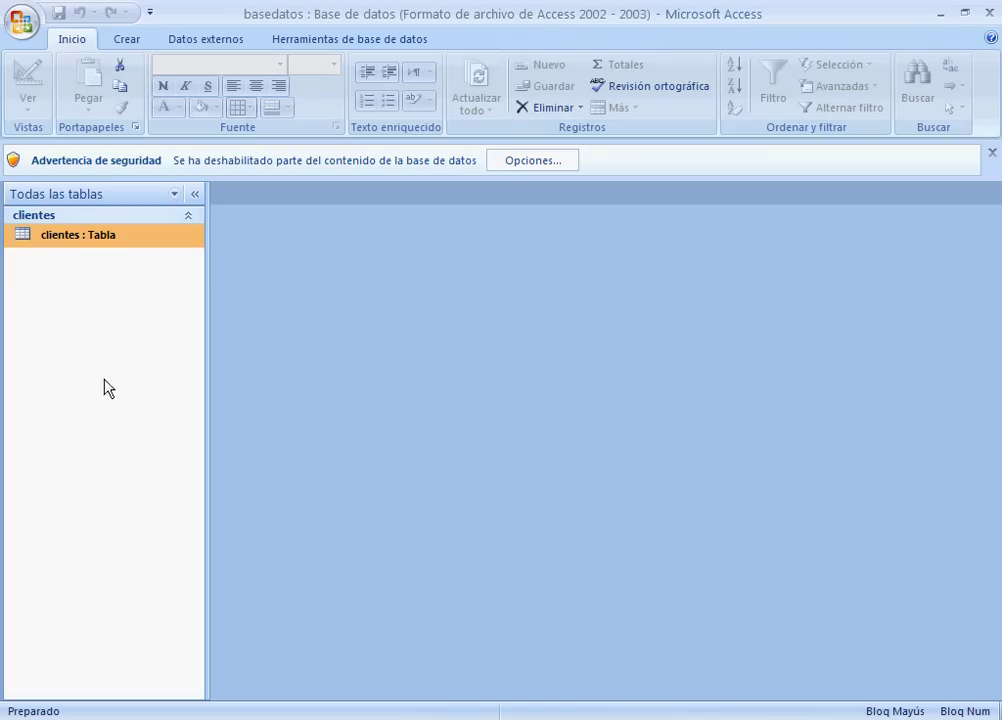
- Examine the clientes table's columns and its field design, and close the table
double_click(93, 238)
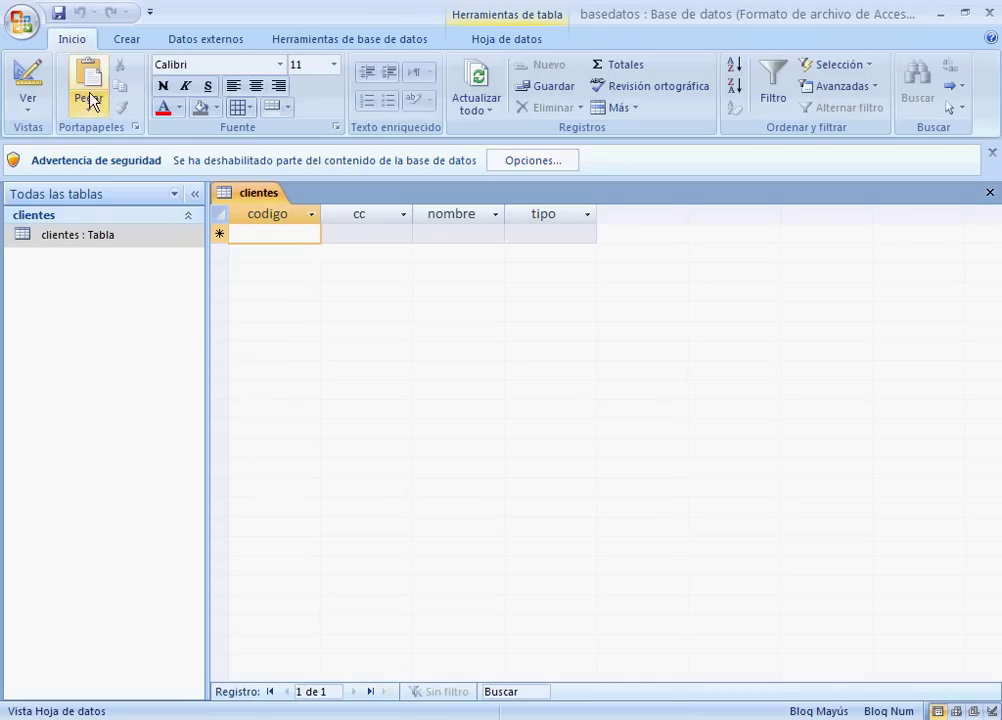
left_click(27, 85)
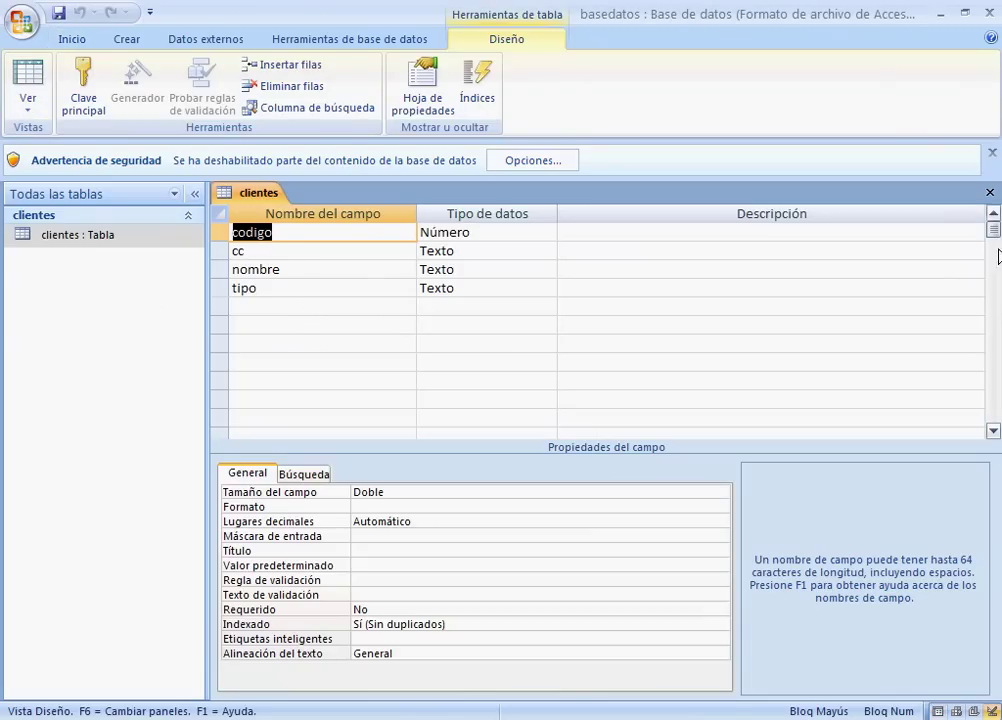
left_click(989, 192)
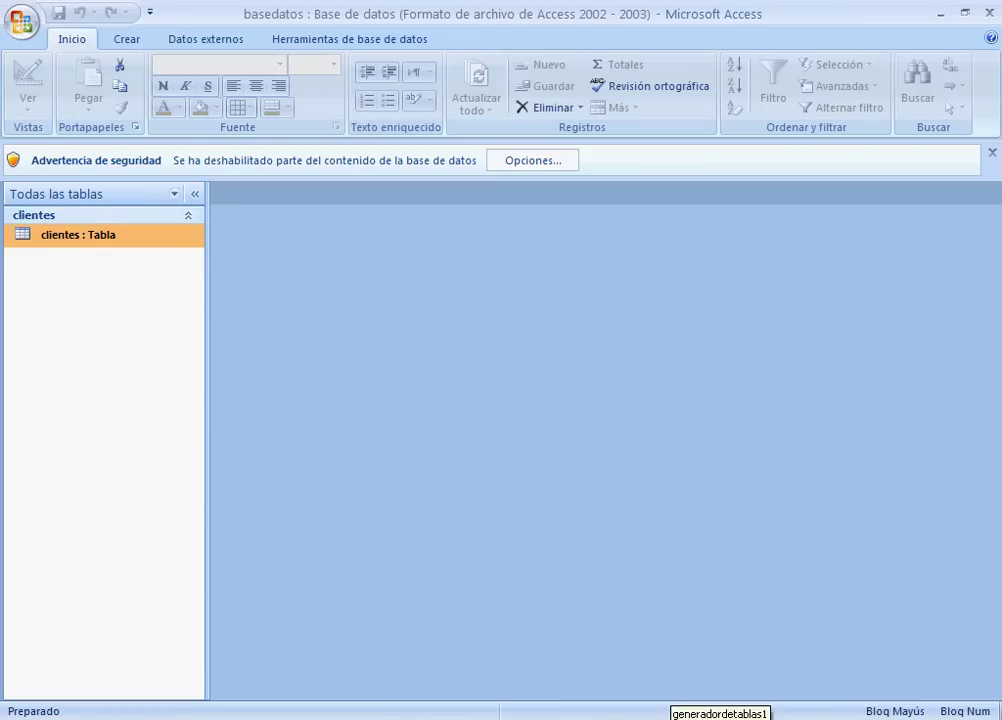
- Switch back to the generadordetablas1 workbook in Excel and enter codigo 22566 for the second record in A3
left_click(690, 718)
left_click(76, 307)
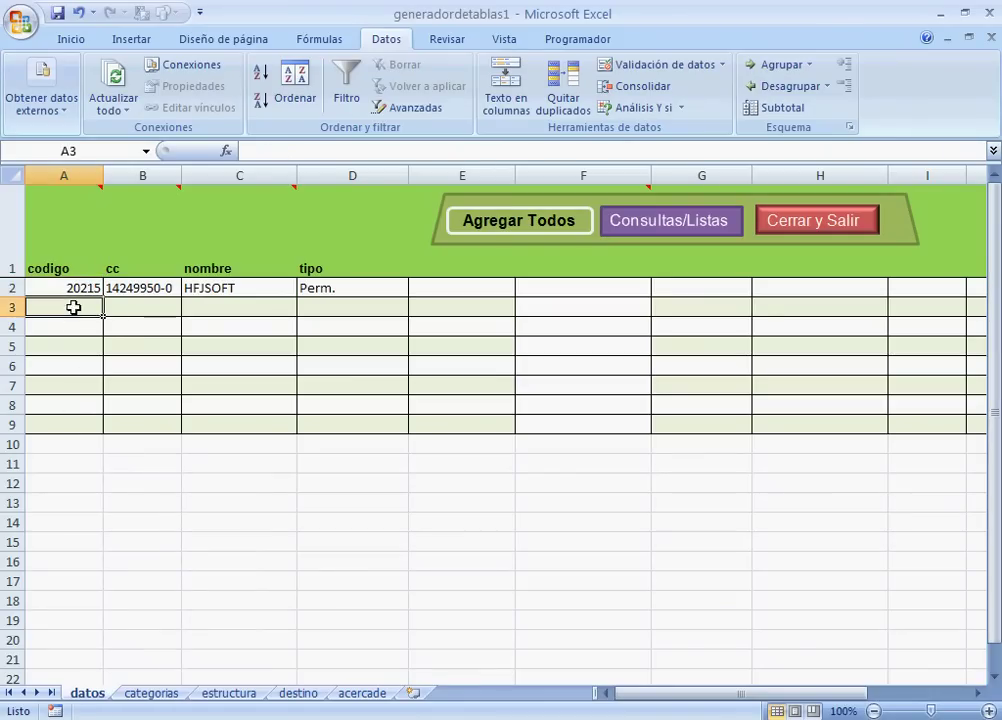
type("22")
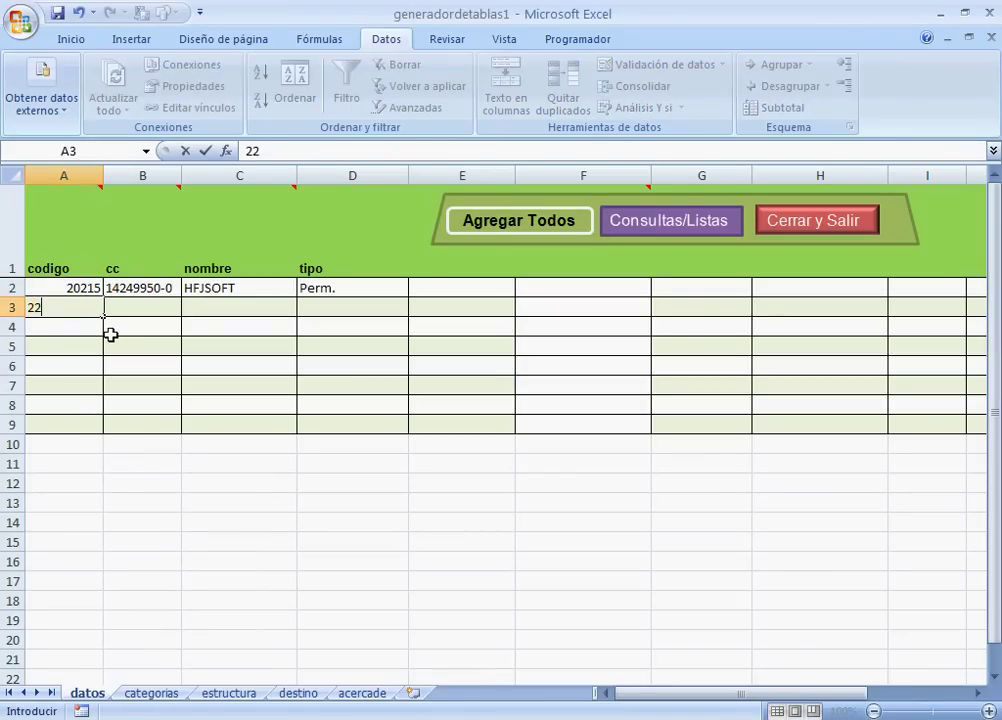
type("566")
key("Tab")
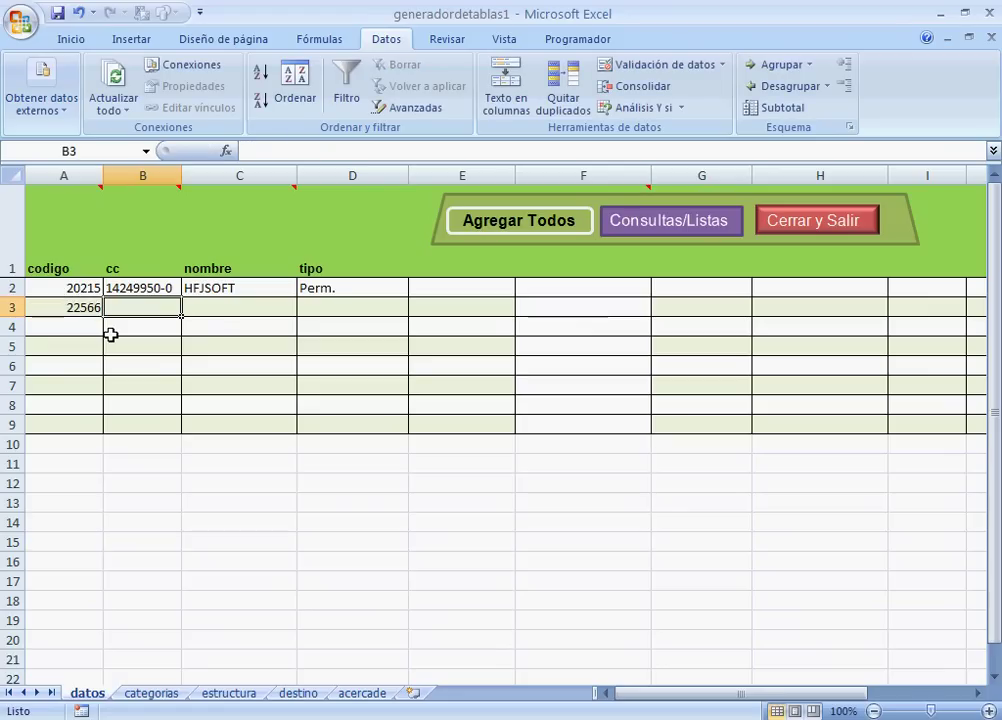
- Enter the cc identification number for the second record in B3
type("98000")
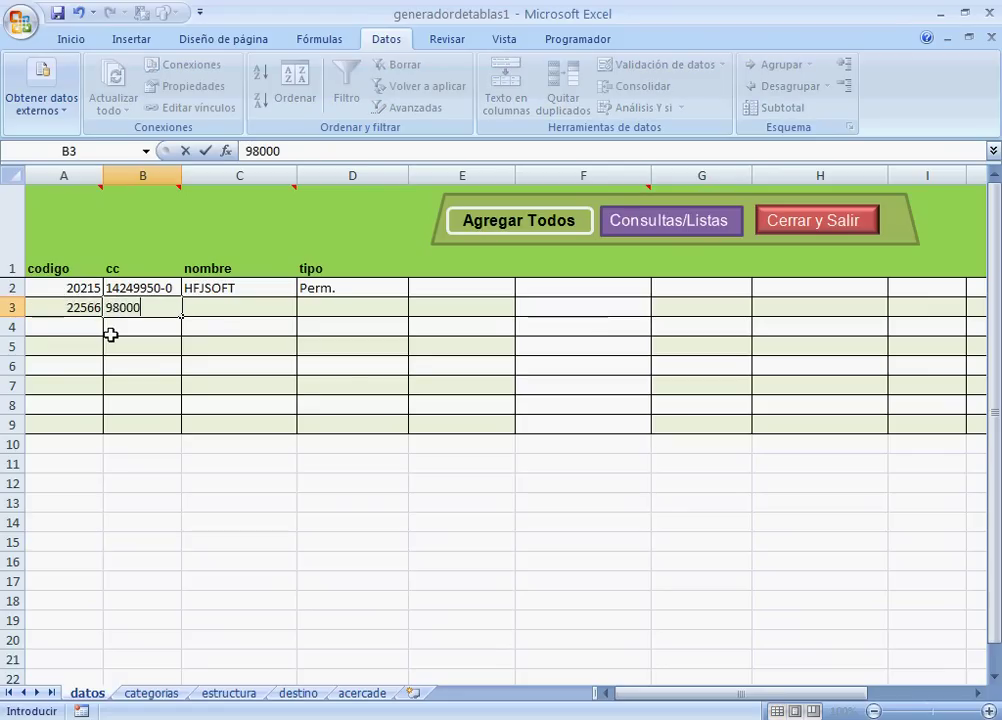
type("000")
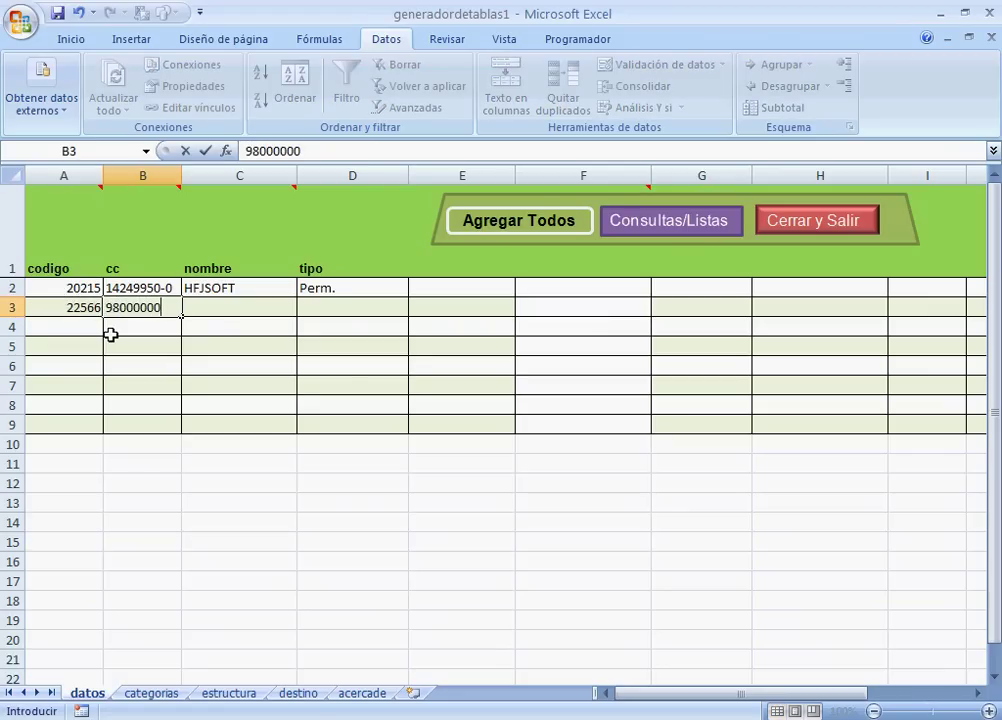
type("-5")
key("Tab")
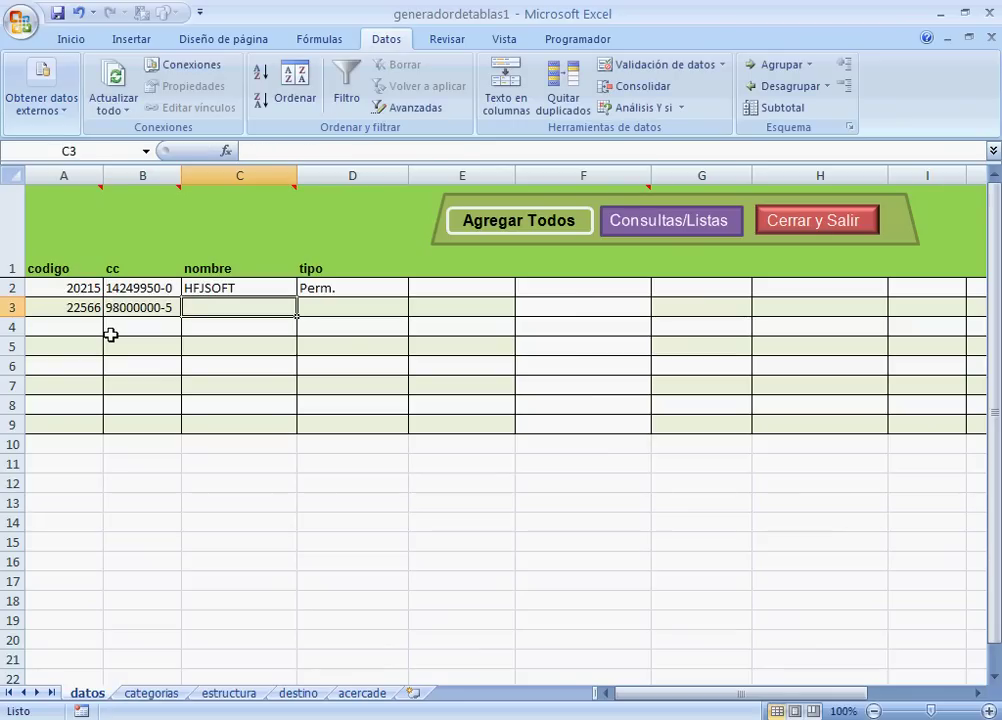
- Enter EXPORT as the nombre of the second record in C3
type("EXO")
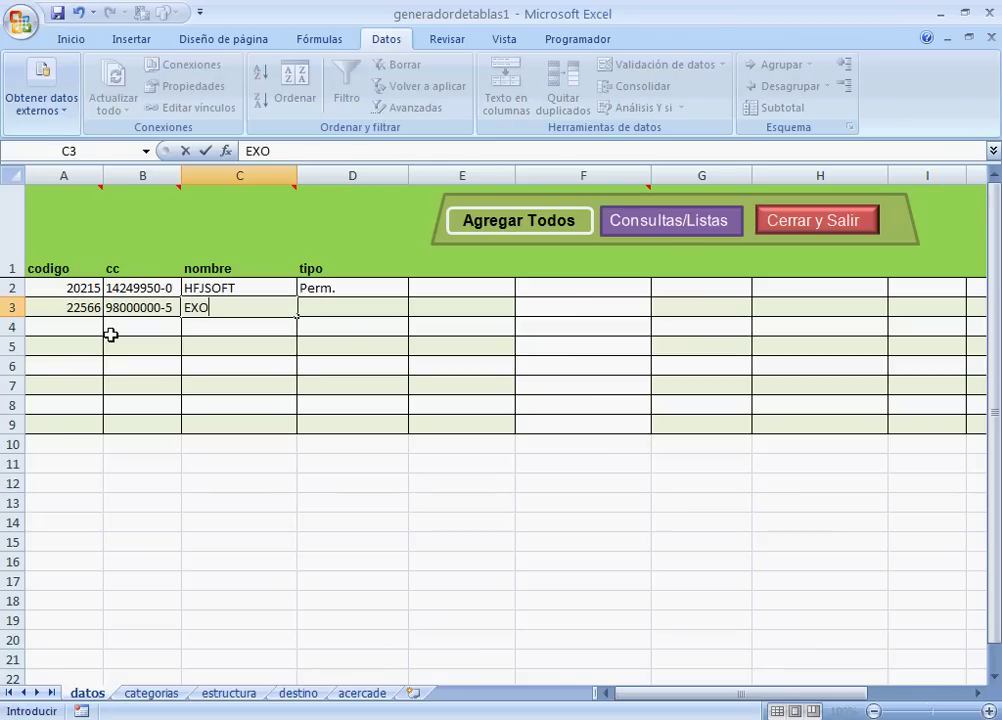
type("IERL")
key("BackSpace")
key("BackSpace")
key("BackSpace")
key("BackSpace")
key("BackSpace")
type("PORT")
key("Tab")
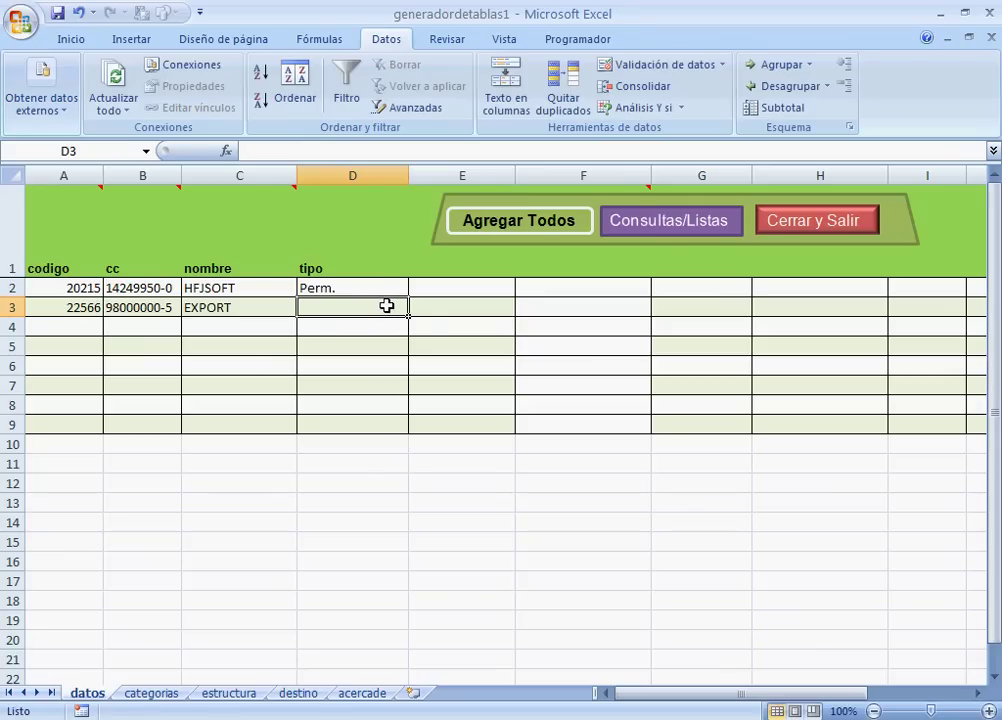
- Copy the tipo cell D2 with its option list down to D3 and set D3 to Ocas
left_click(375, 288)
left_click_drag(407, 298, 395, 311)
left_click(395, 310)
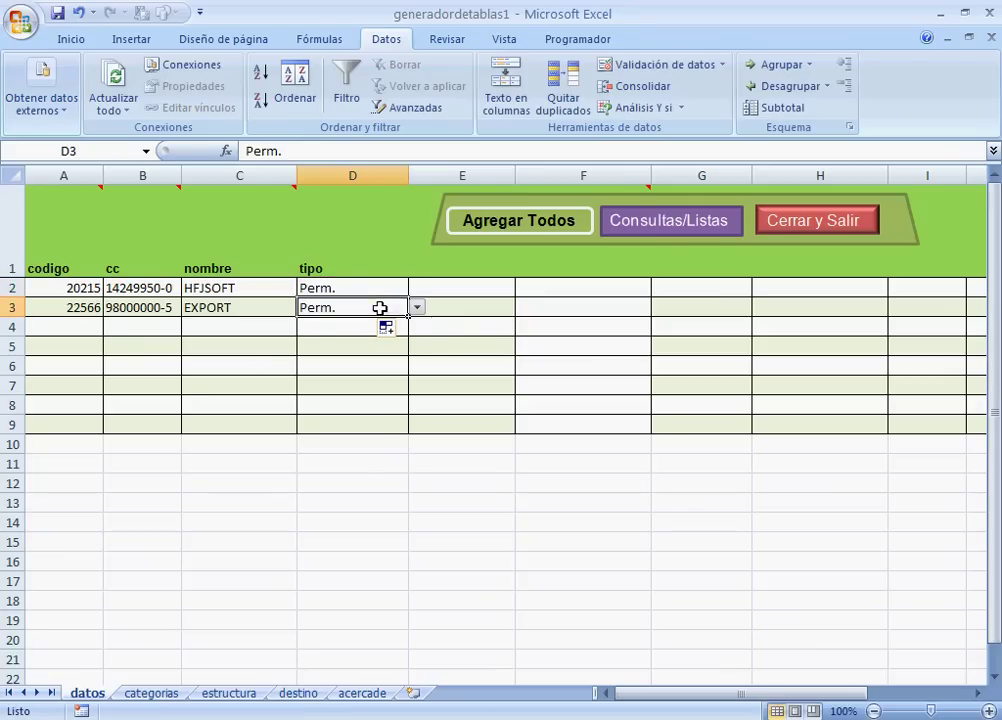
left_click(416, 308)
left_click(385, 340)
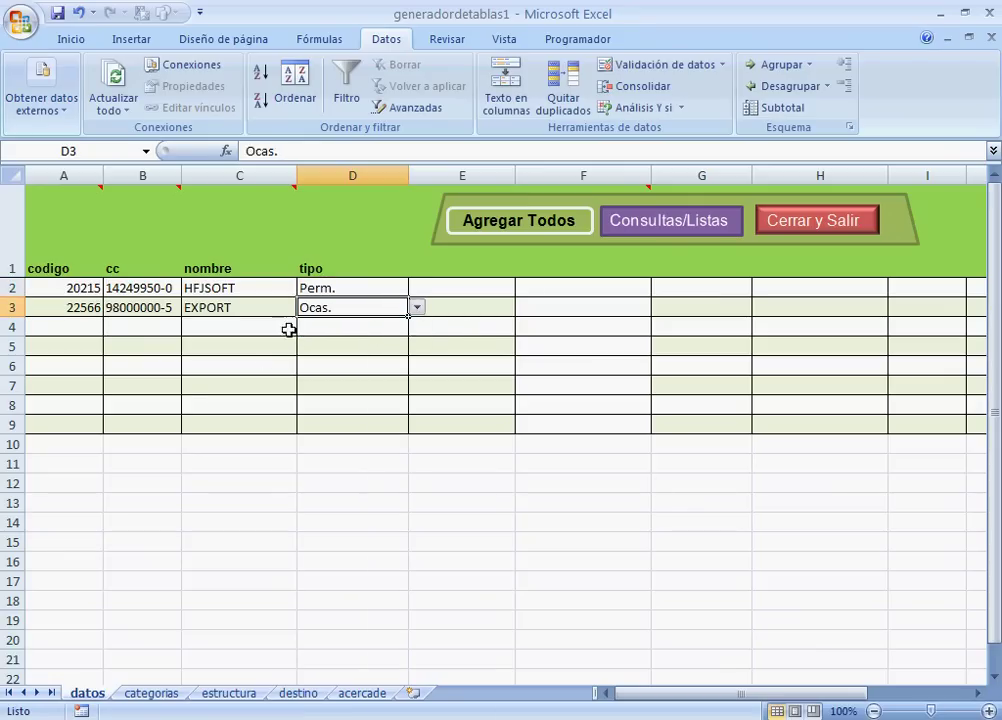
left_click(292, 329)
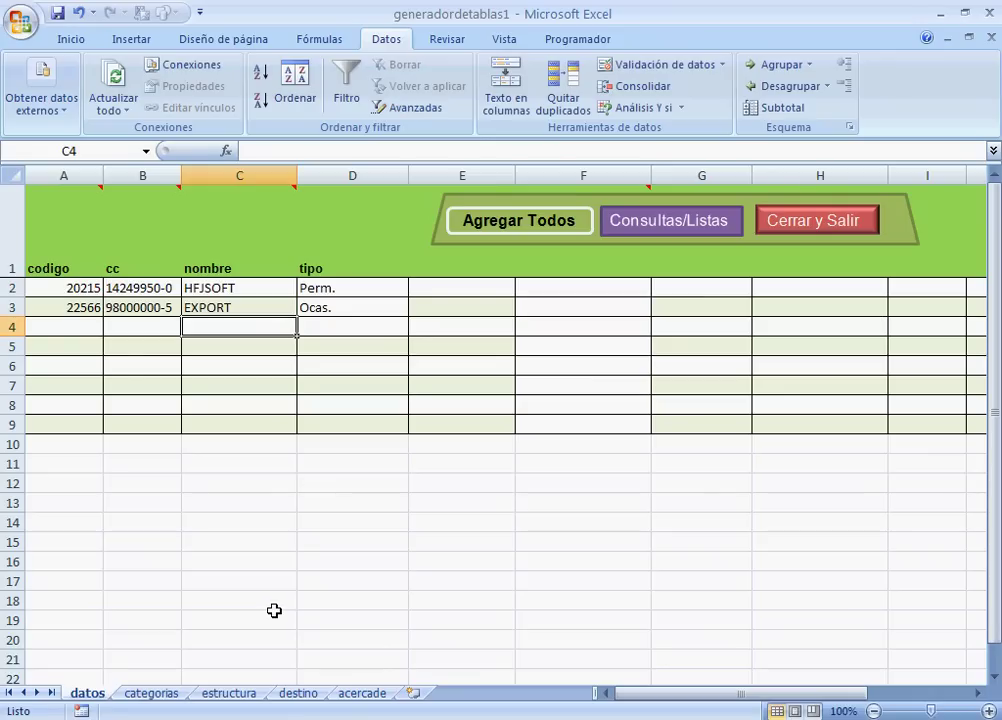
- Add all the records to the database, check them in the clientes table in Access, and close the table
left_click(488, 226)
left_click(490, 432)
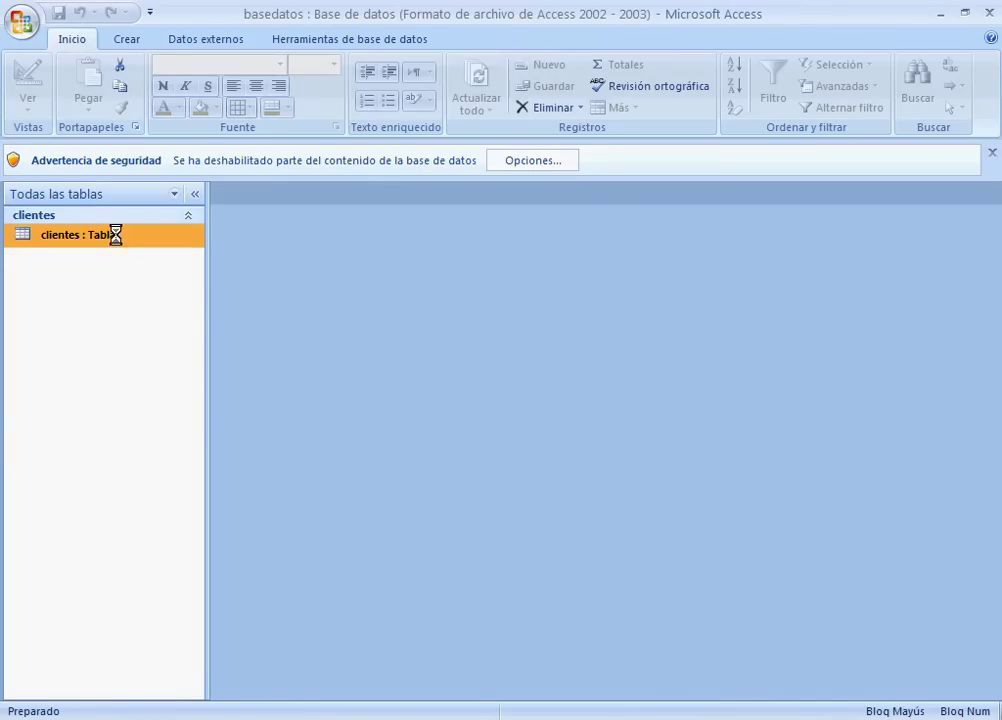
double_click(116, 236)
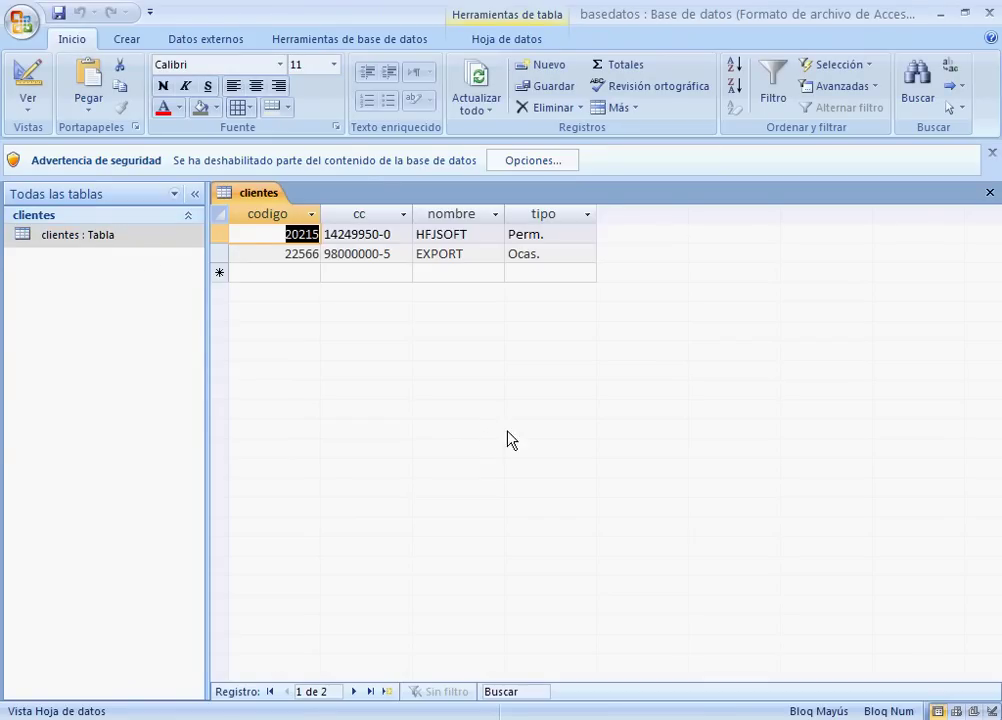
left_click(990, 192)
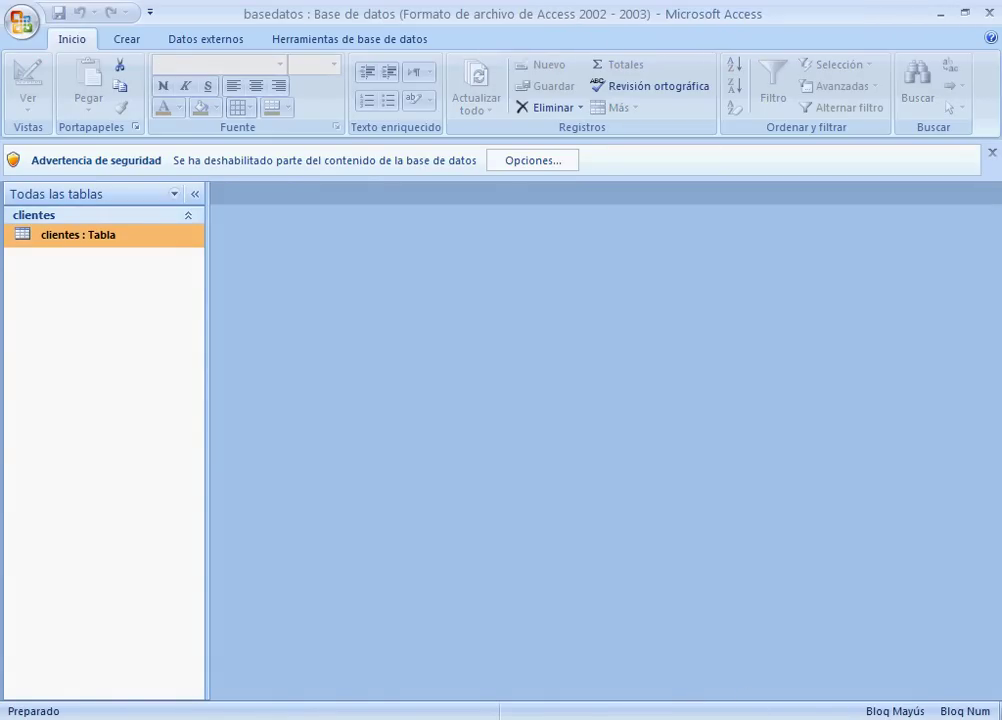
- Switch back to the generadordetablas1 workbook in Excel, generate a listing from the nombre column, and close it without saving
left_click(718, 718)
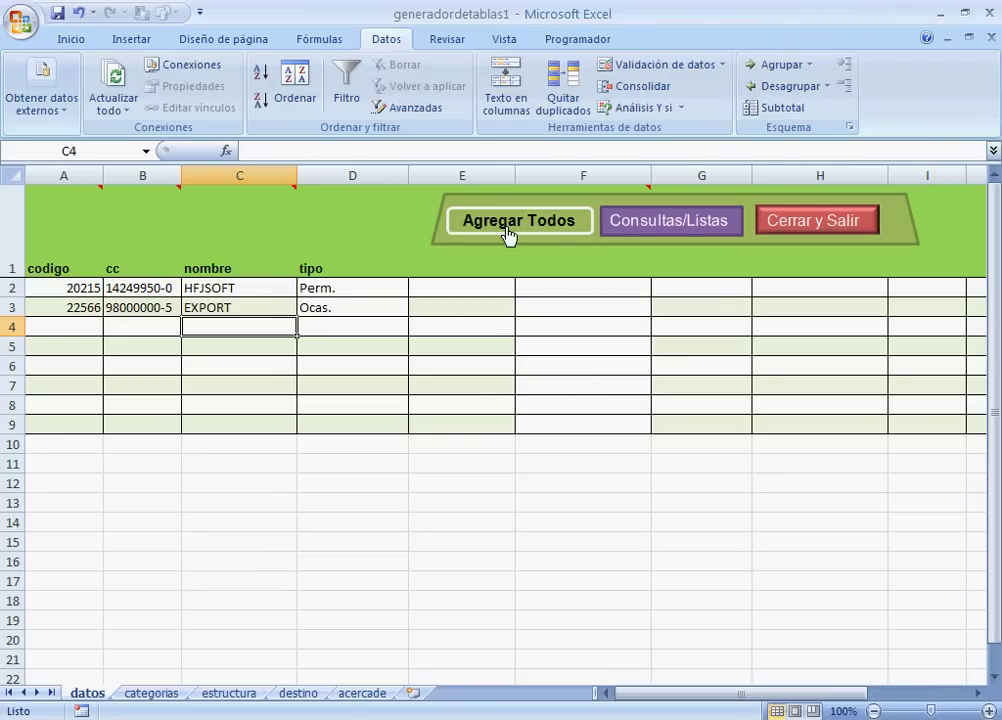
left_click(660, 226)
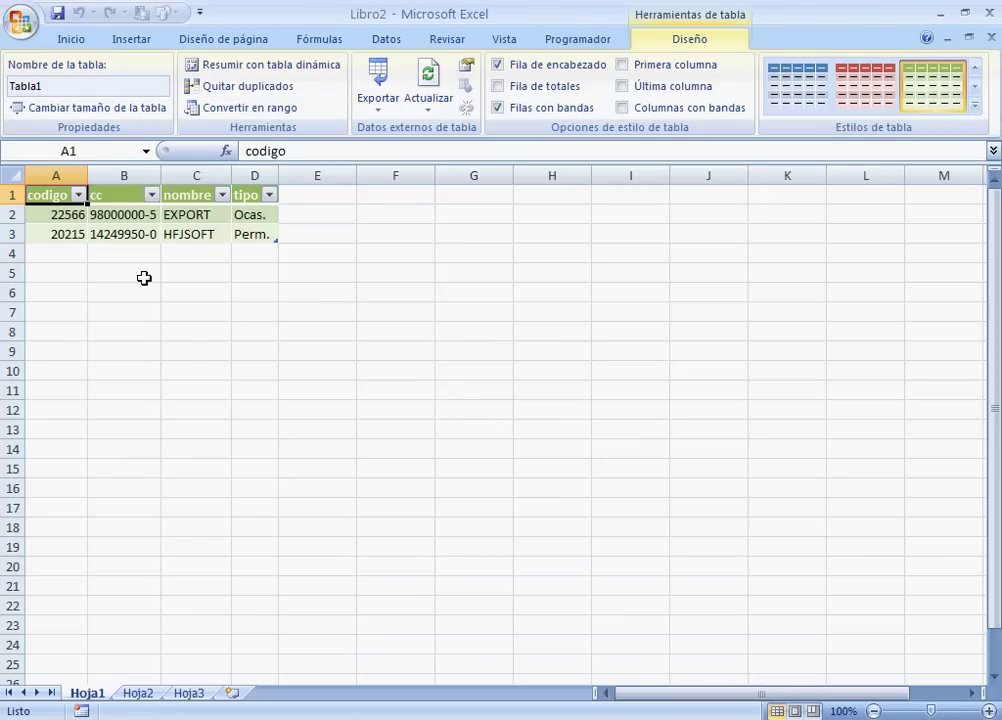
left_click(993, 20)
left_click(508, 424)
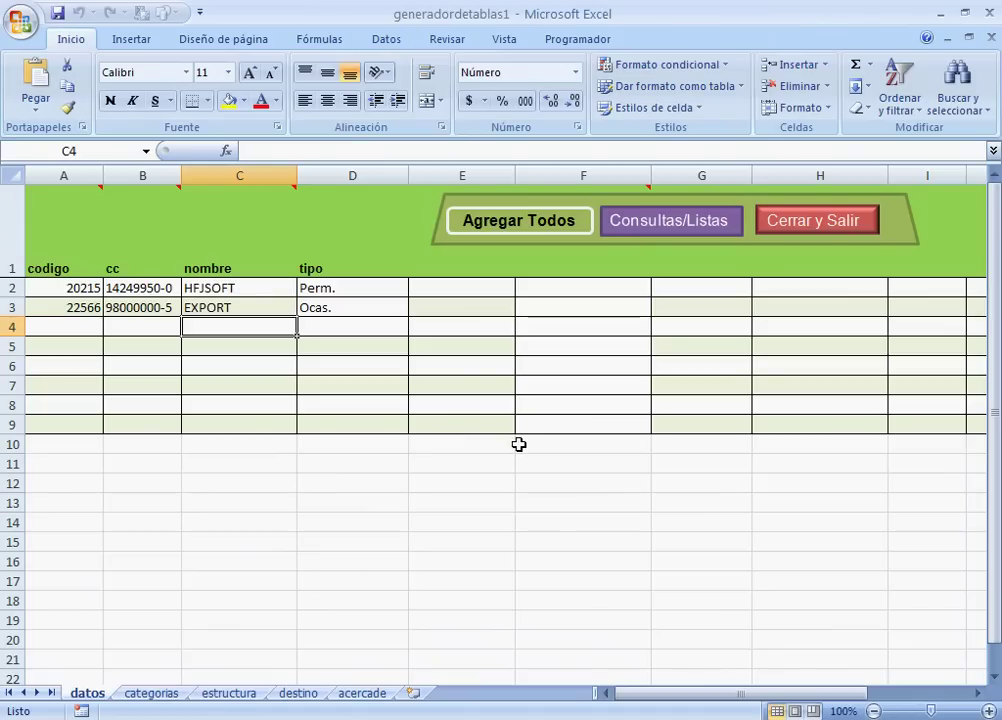
- Generate a listing of the records from the codigo column and close the resulting workbook without saving
left_click(210, 289)
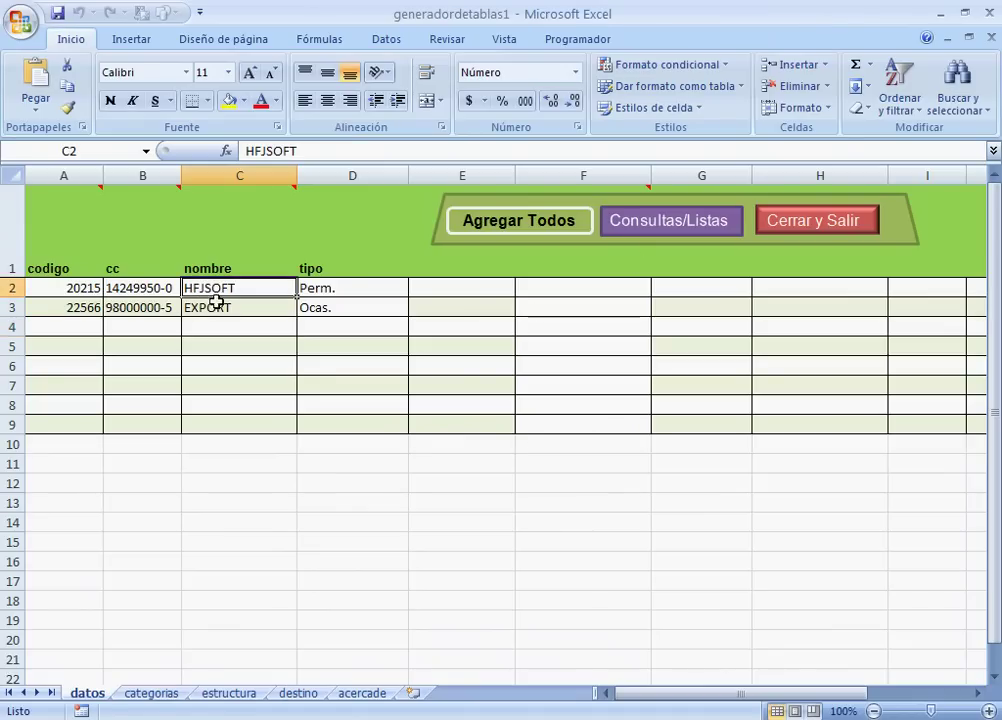
left_click(80, 288)
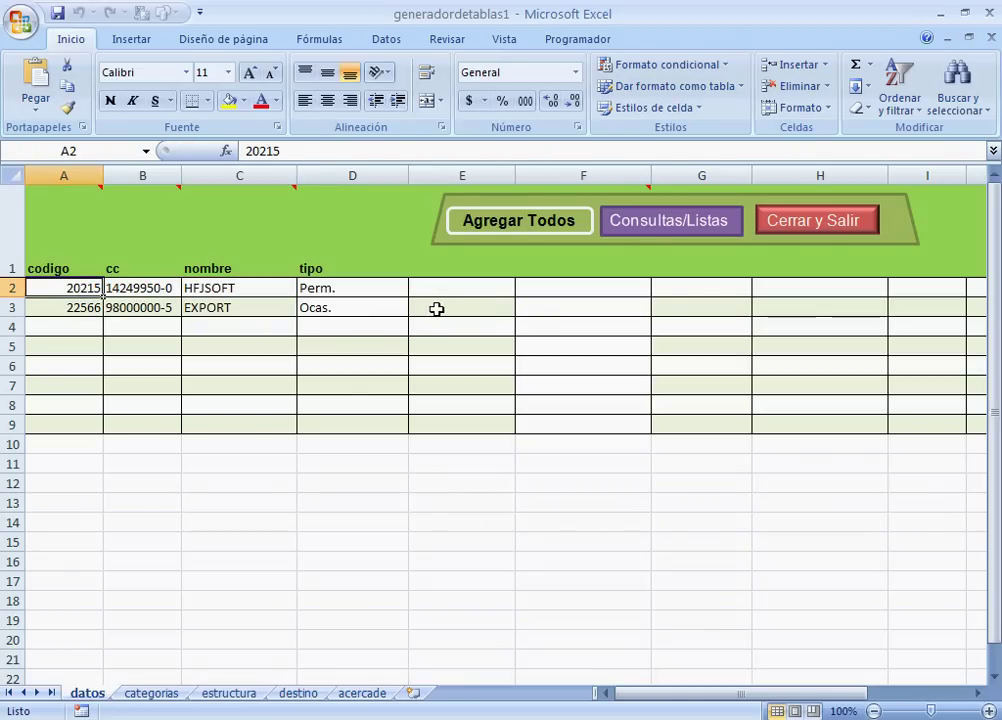
left_click(654, 230)
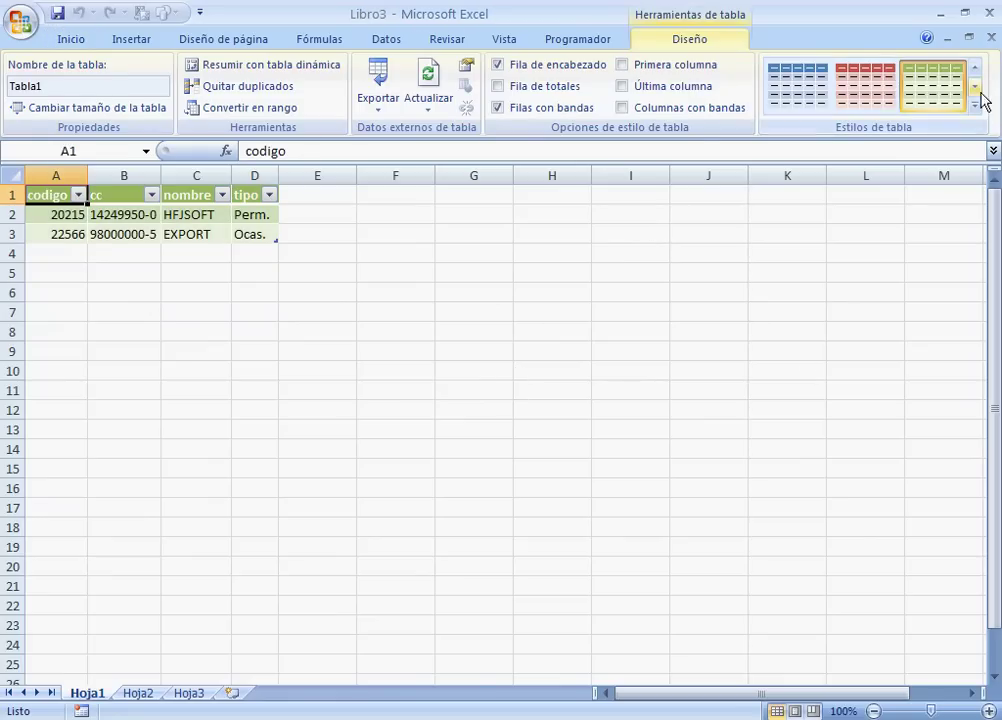
left_click(989, 38)
left_click(517, 425)
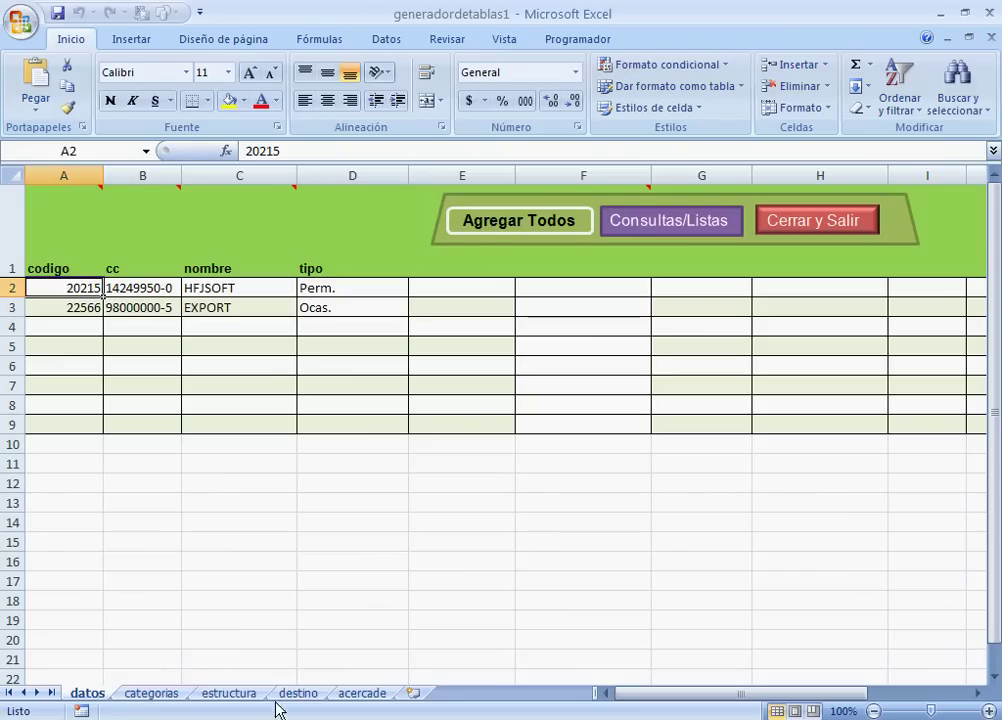
- On the estructura sheet, enter the HFJSOFT client's codigo in D2 and look up its record
left_click(229, 693)
left_click(427, 262)
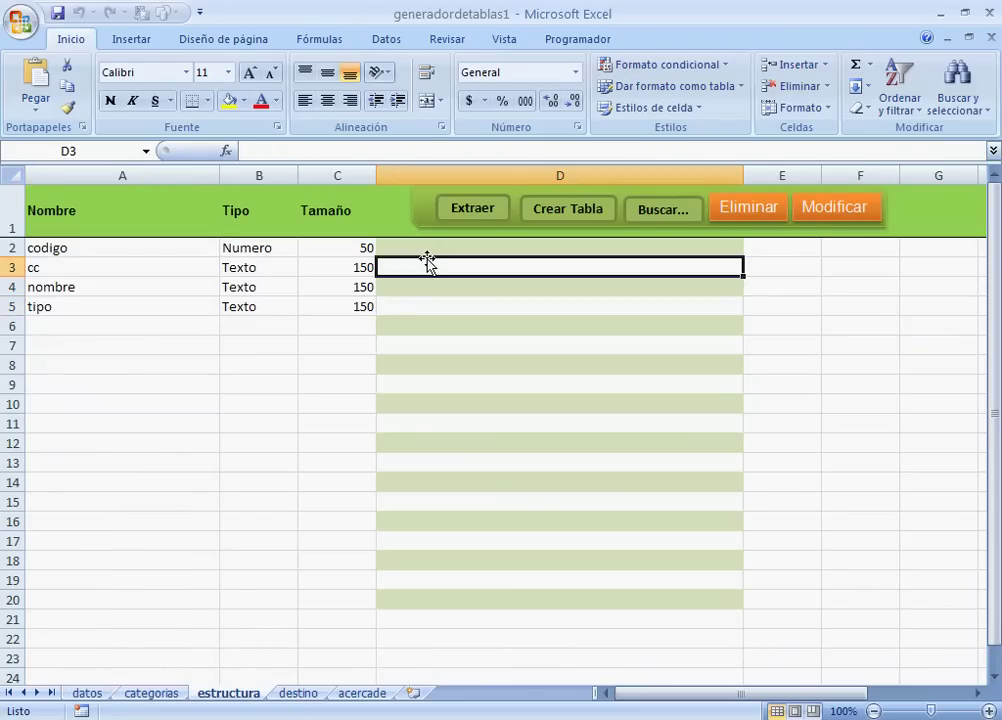
left_click(427, 248)
type("20215")
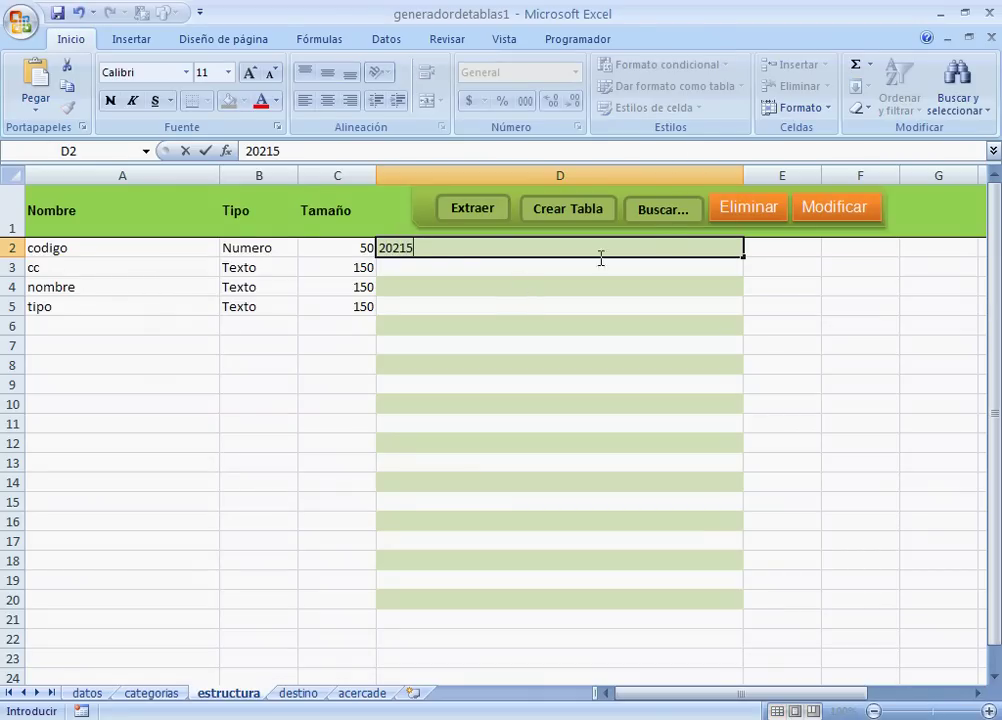
left_click(658, 213)
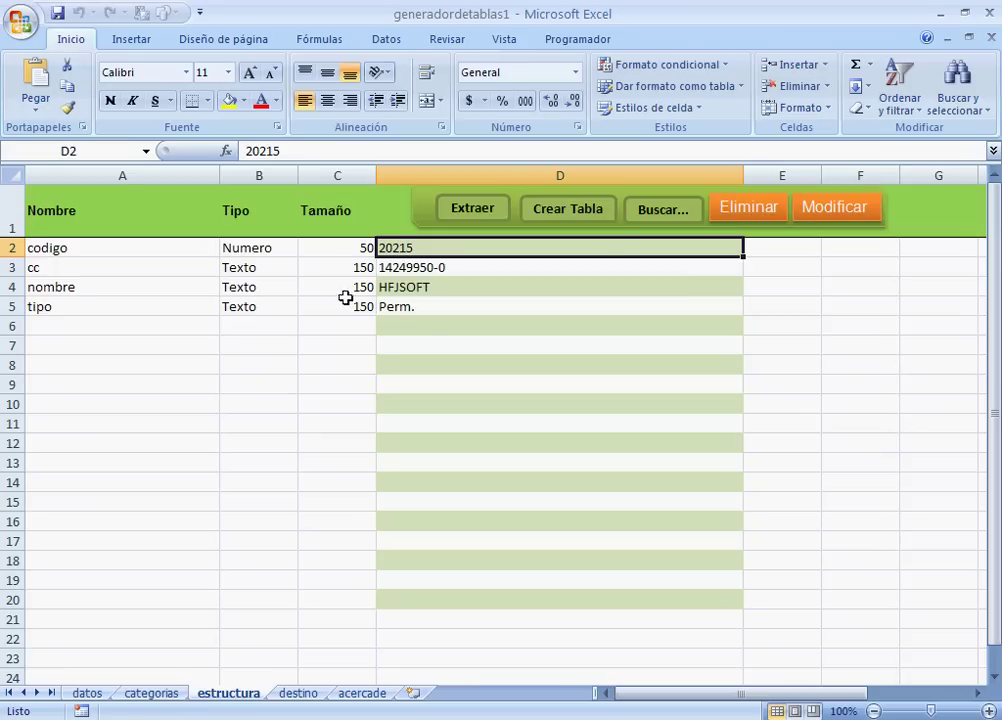
- Change the retrieved record's nombre to JFKSOFT and confirm modifying the record in the database
left_click(403, 286)
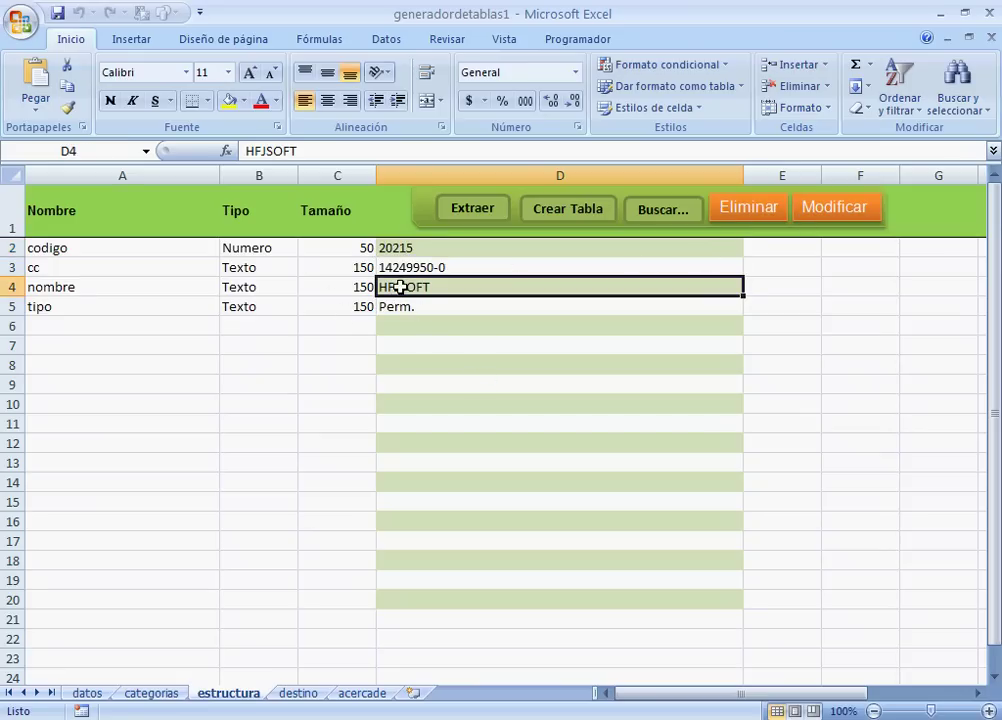
type("JF")
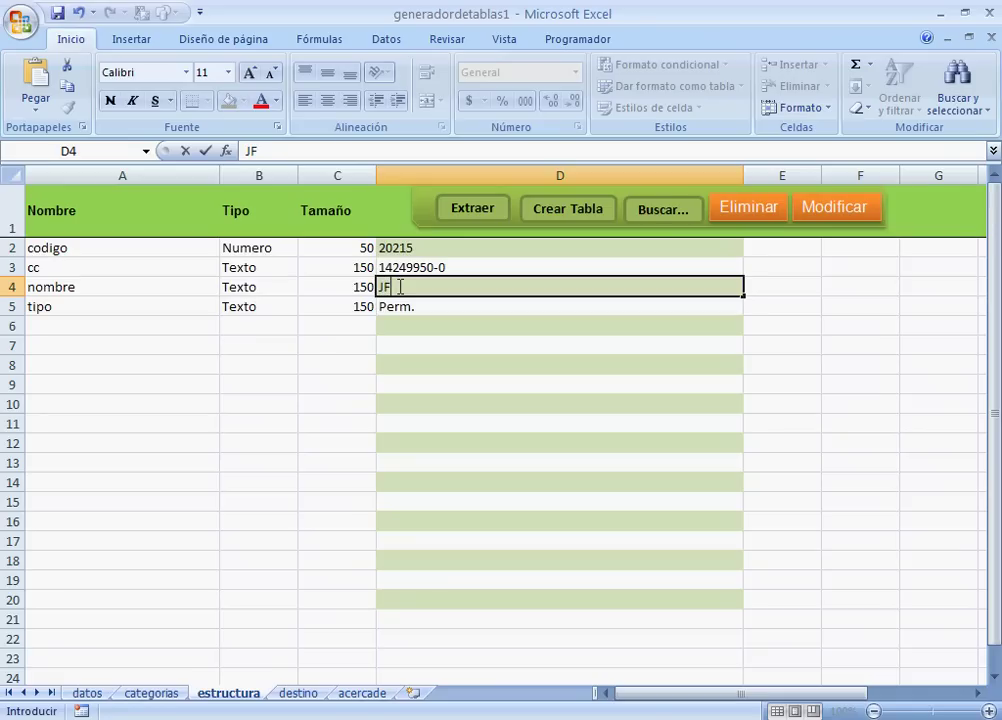
type("KSOFT")
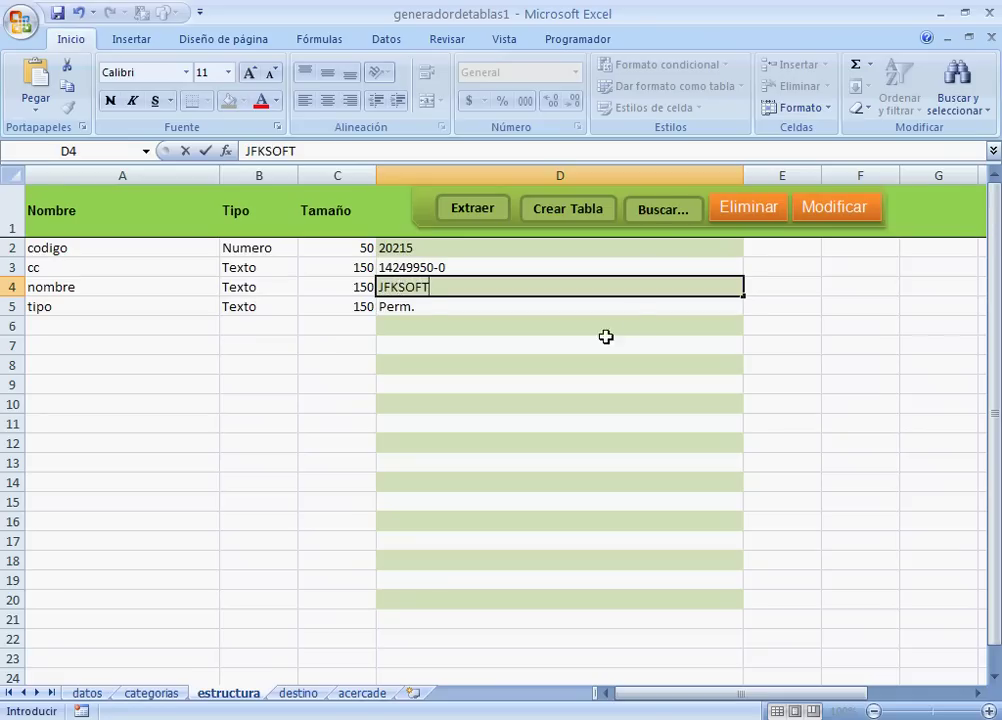
left_click(635, 345)
left_click(830, 207)
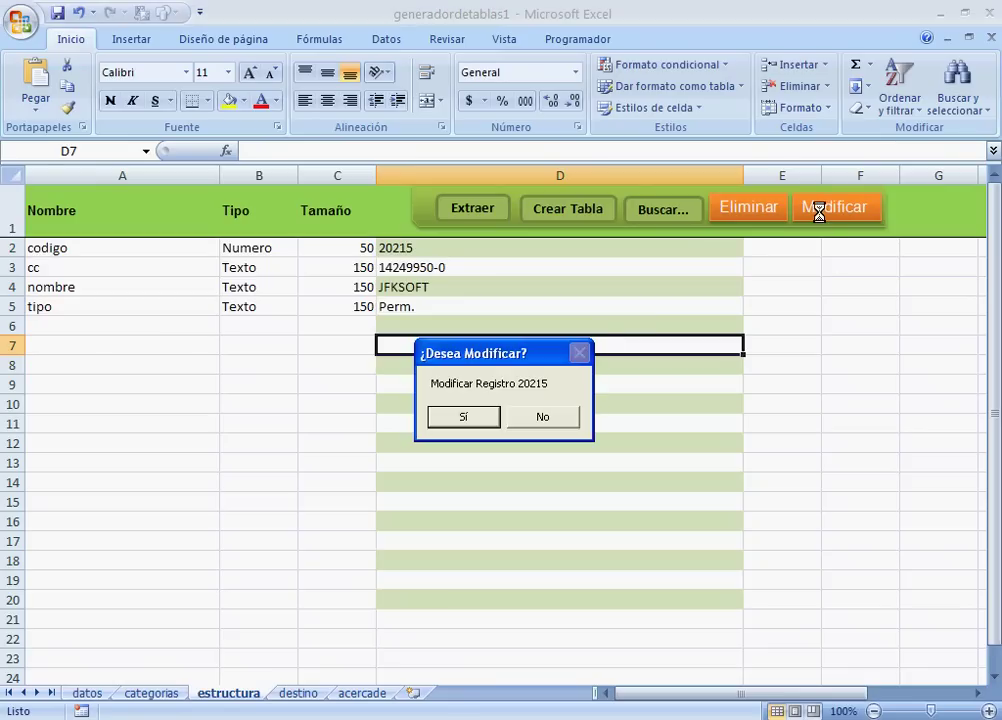
left_click(462, 417)
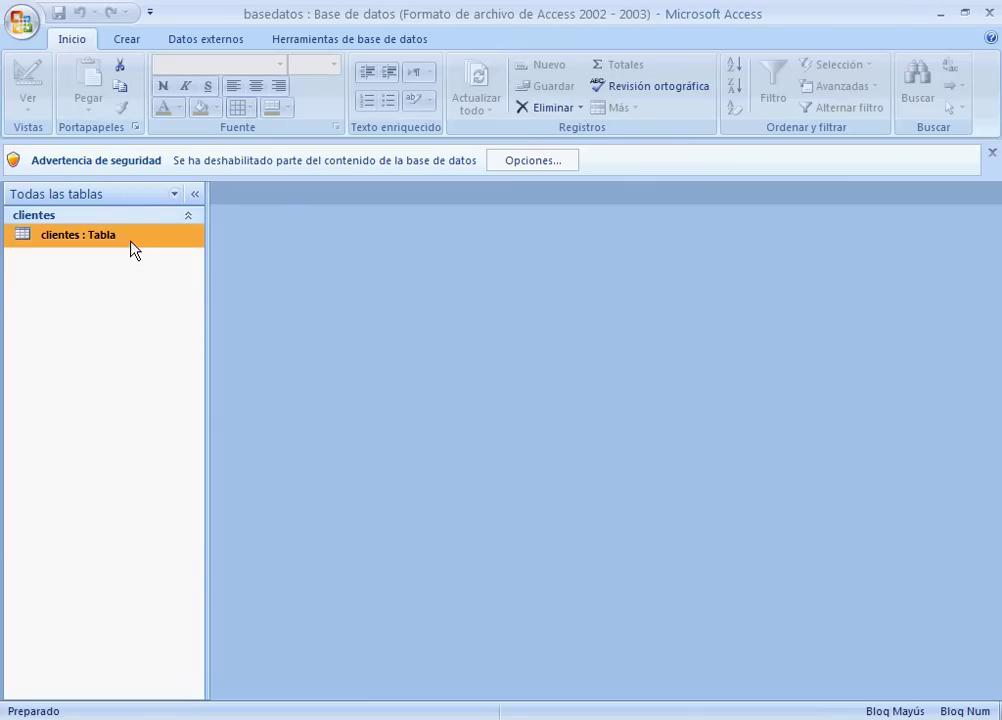
- Check the modified record in the clientes table in Access, close the table, and return to the datos sheet in Excel
double_click(130, 244)
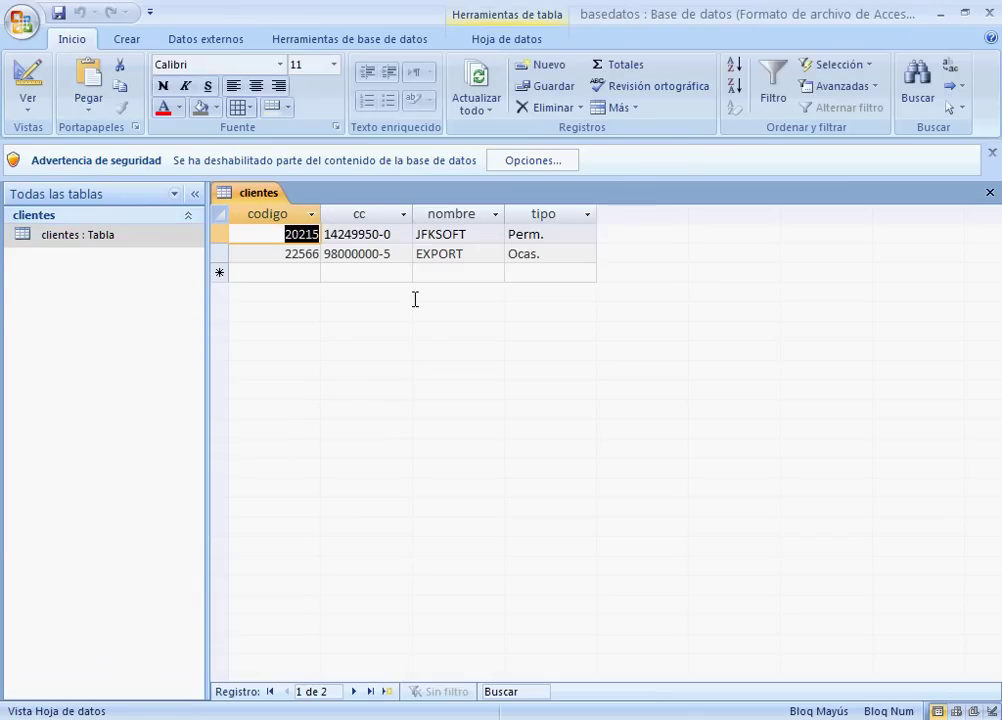
left_click(990, 193)
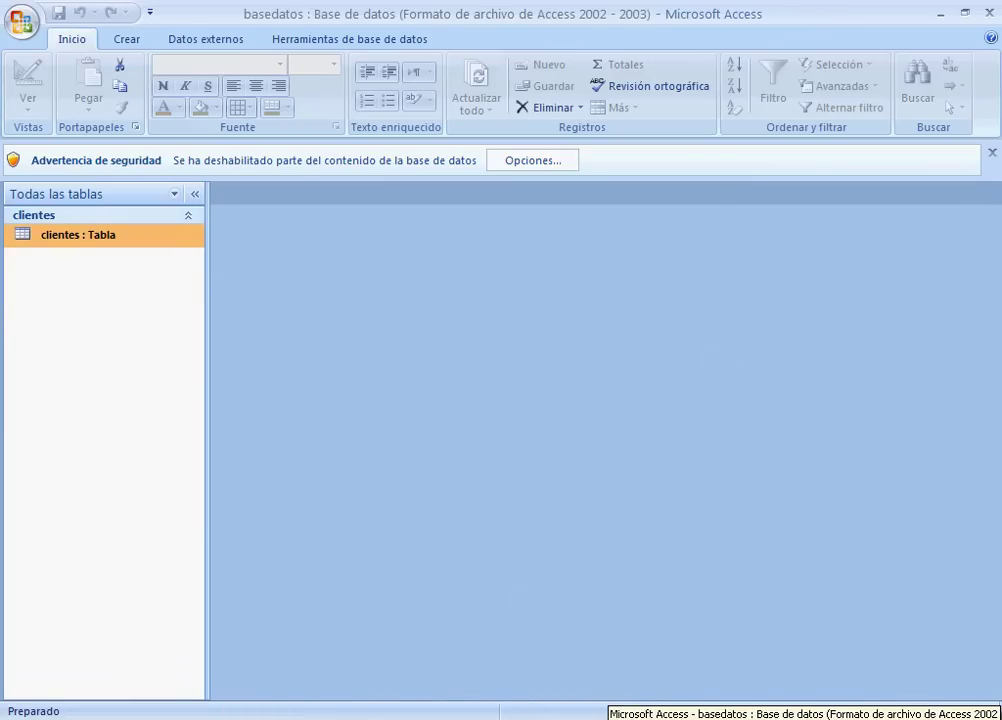
left_click(705, 718)
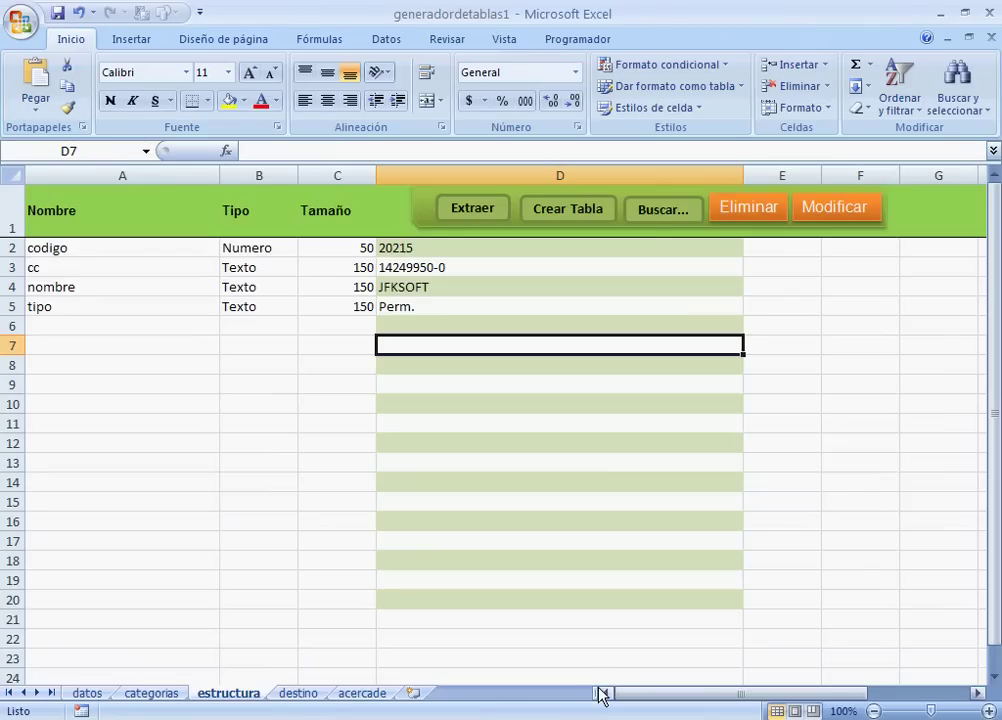
left_click(100, 694)
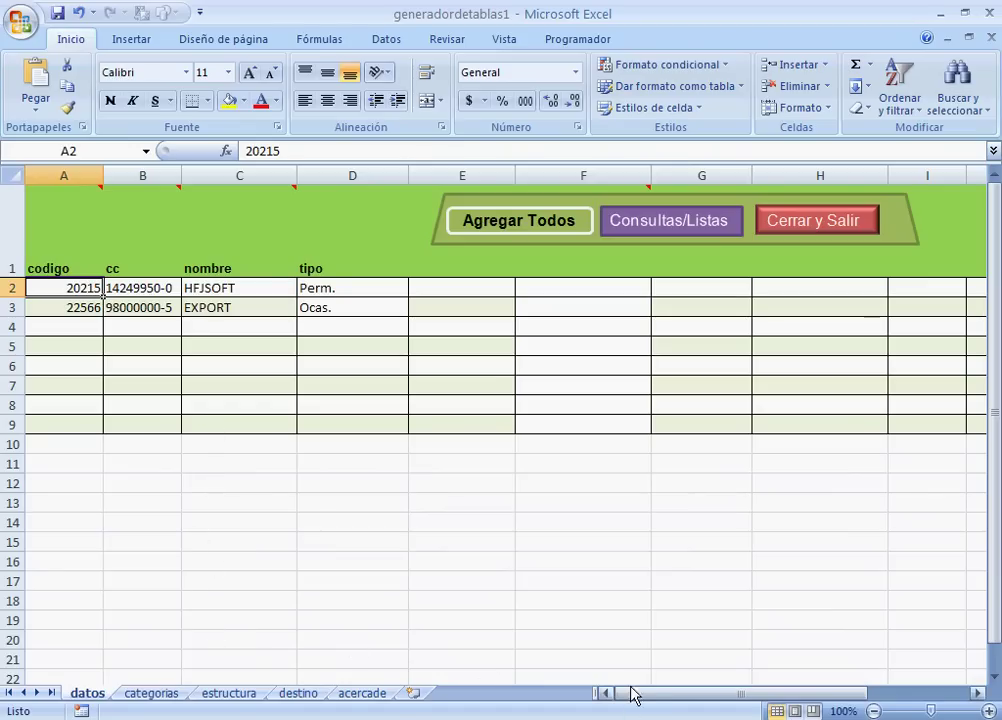
right_click(830, 719)
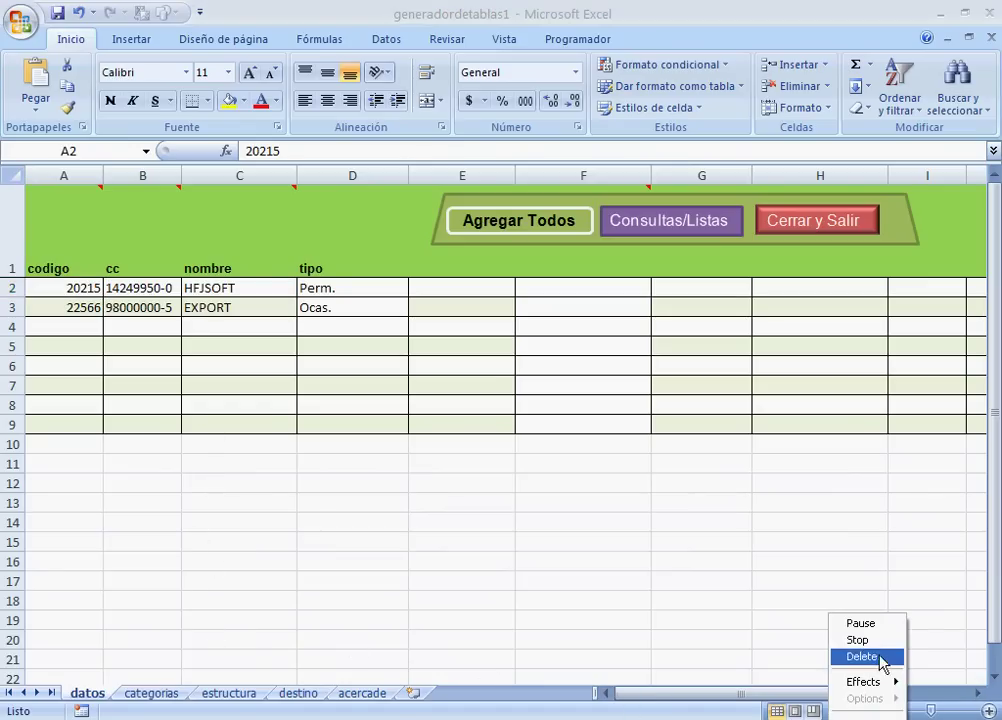